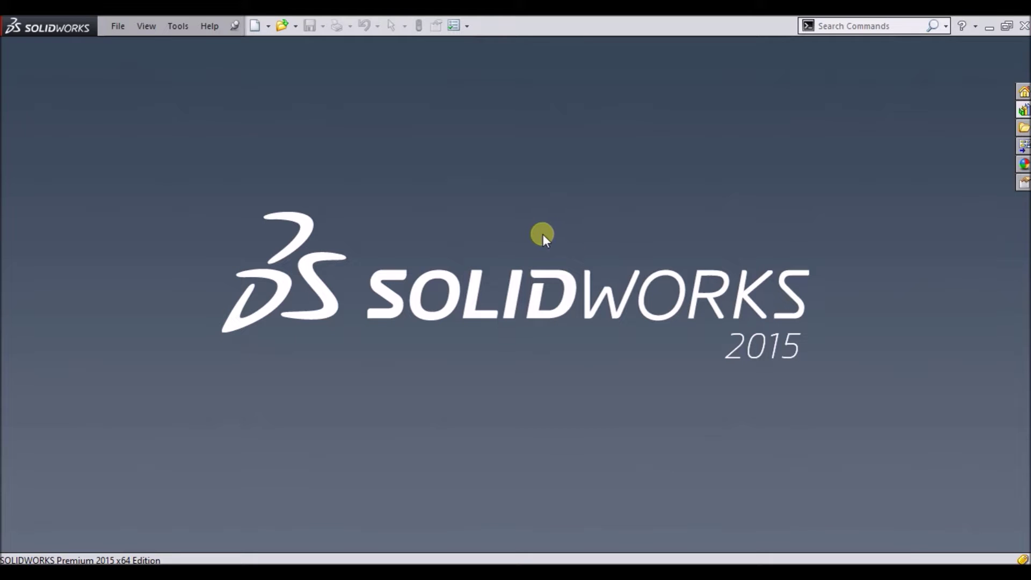
# Show the File menu's New, Open and recent documents list on the start screen
pyautogui.click(117, 25)
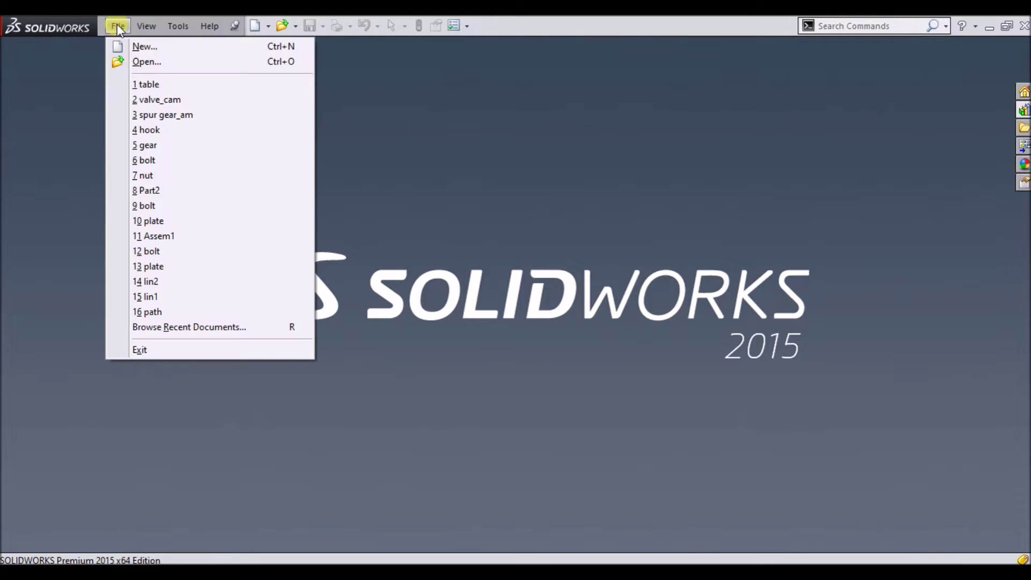
# Create a new Part document, Part1, through File > New
pyautogui.click(133, 45)
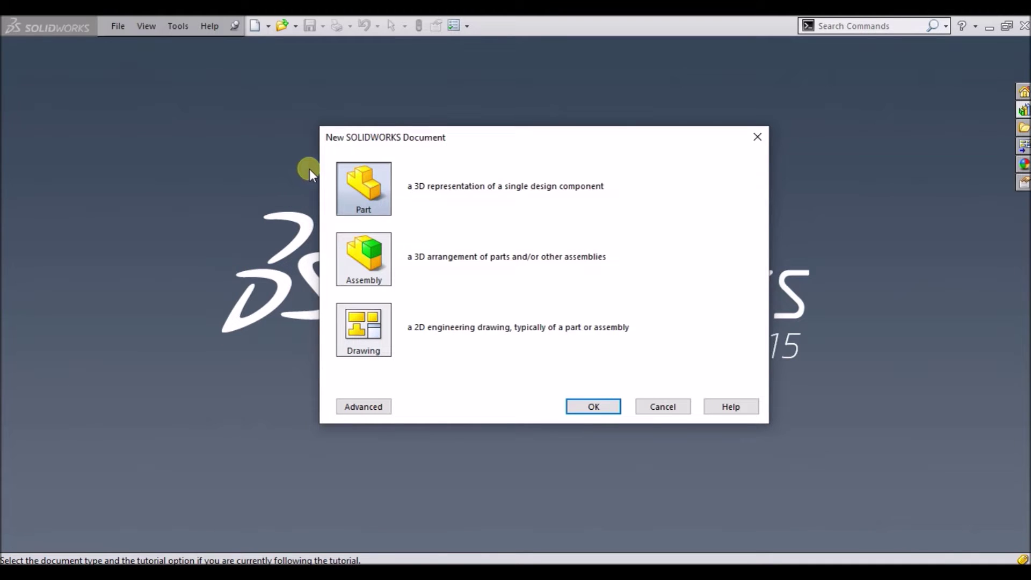
pyautogui.click(594, 409)
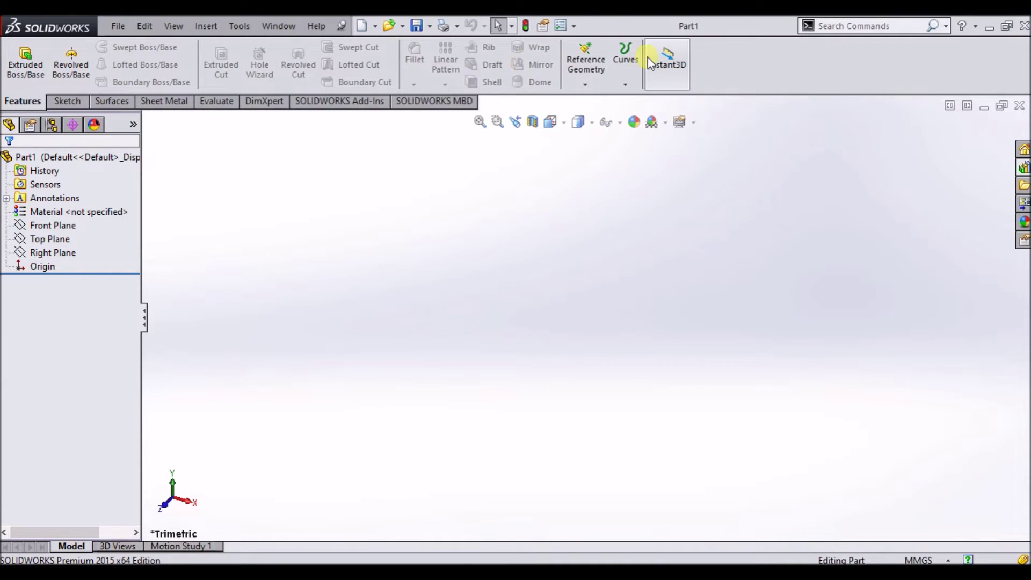
# Select then clear Material, browse the Sketch and Surfaces tabs, ending on Sketch
pyautogui.click(48, 214)
pyautogui.click(624, 327)
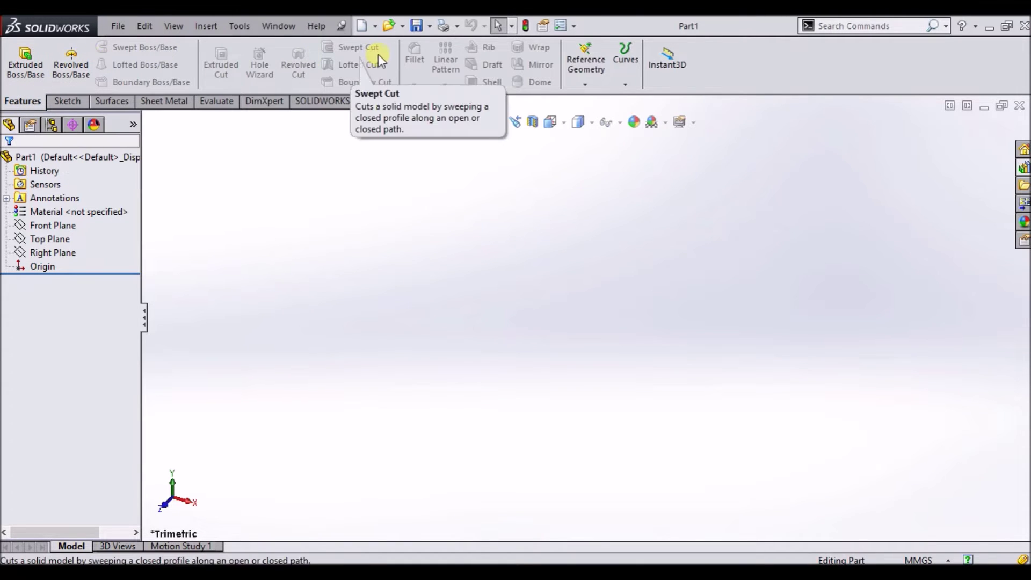
pyautogui.click(77, 105)
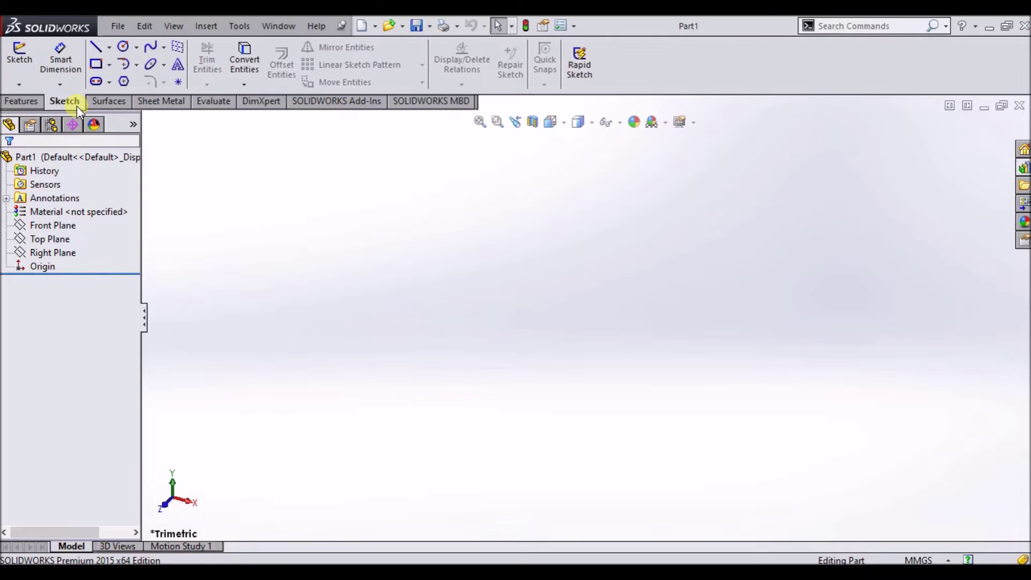
pyautogui.click(128, 105)
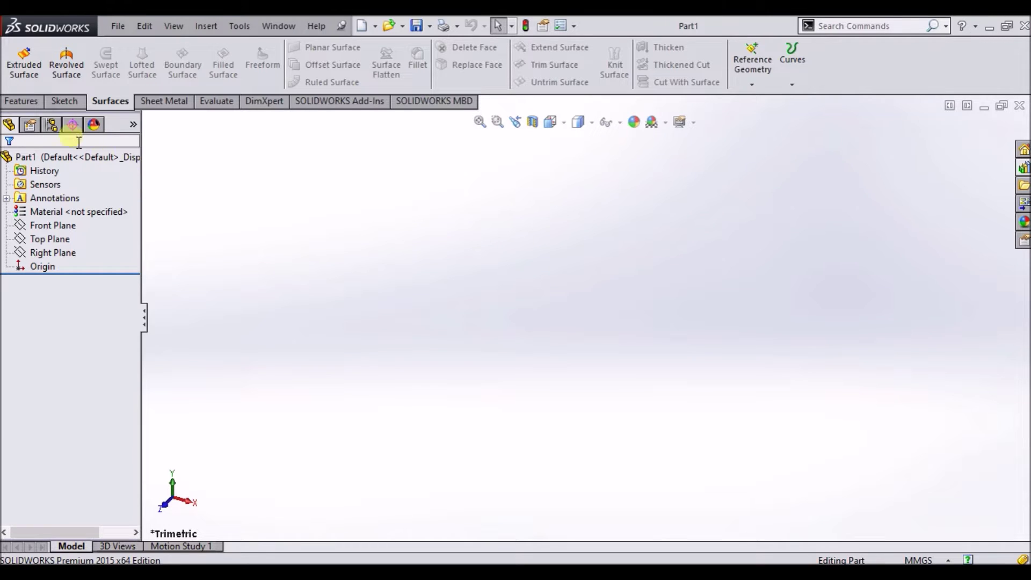
pyautogui.click(69, 100)
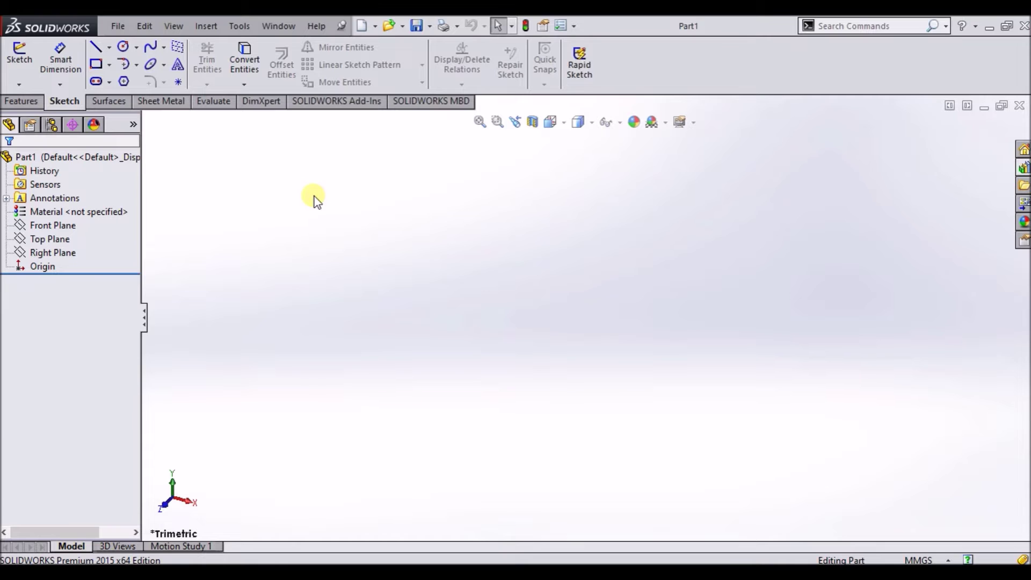
# Preview the Sketch and Line dropdown options, then start a new sketch
pyautogui.click(22, 85)
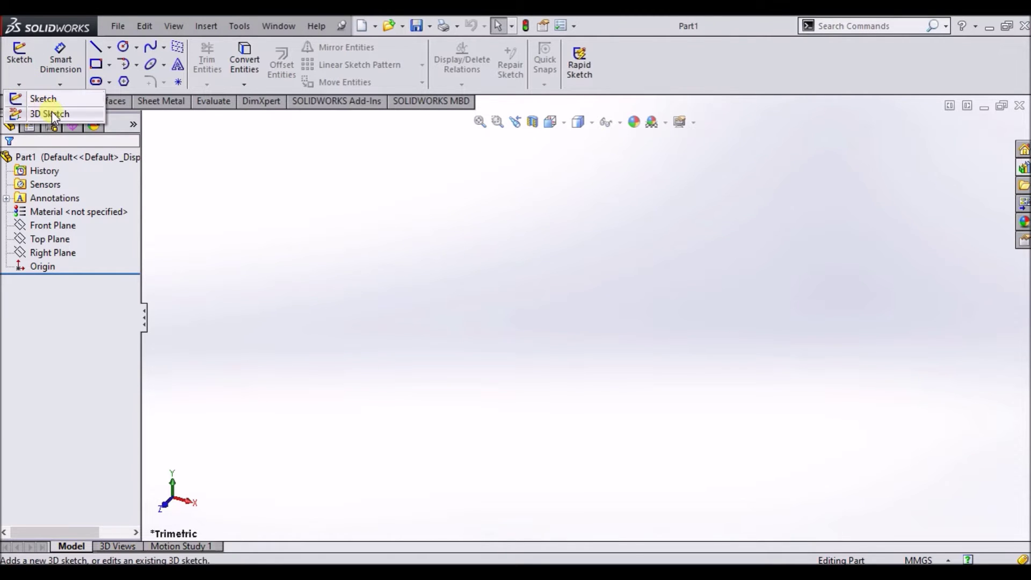
pyautogui.click(211, 159)
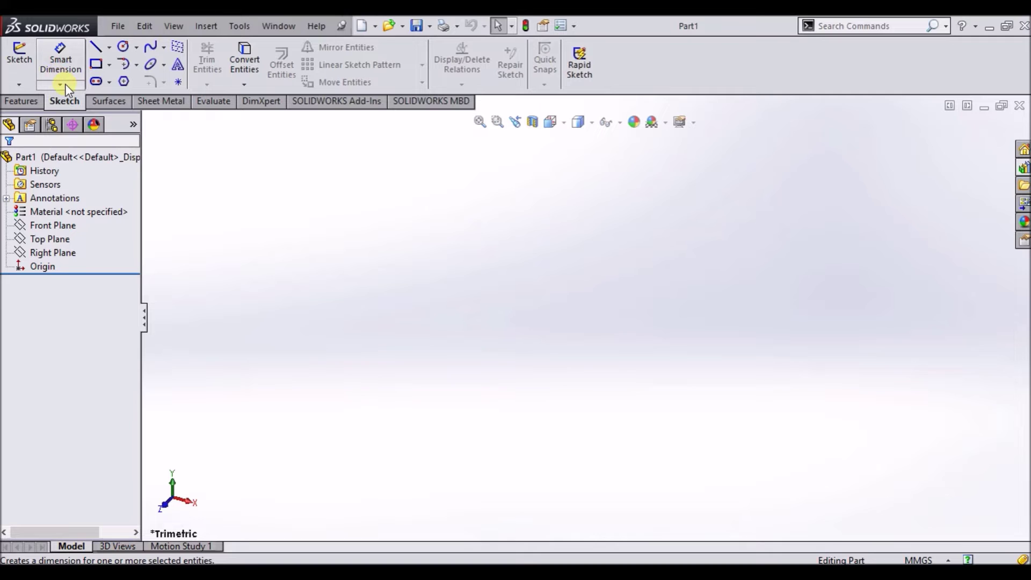
pyautogui.click(110, 46)
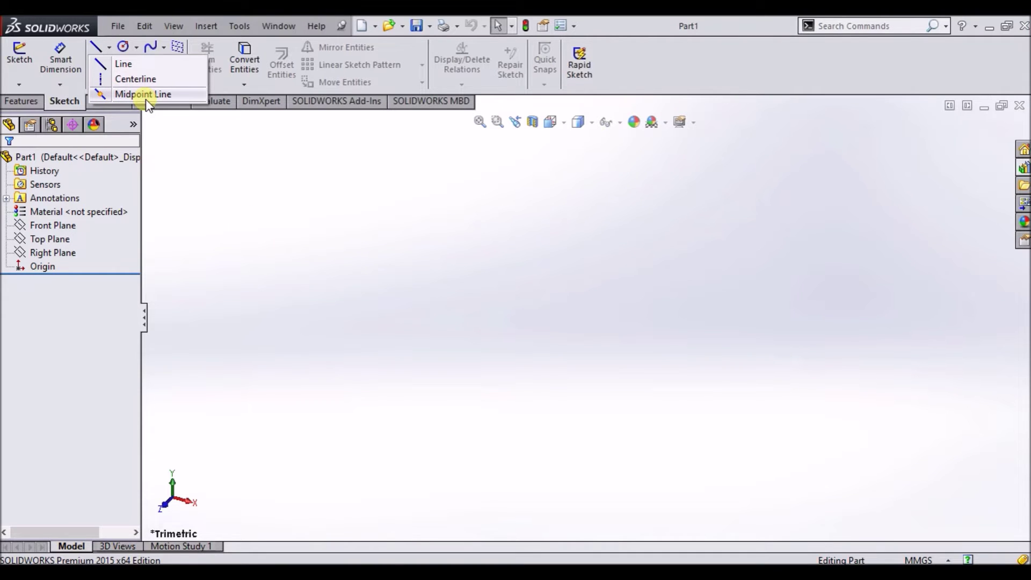
pyautogui.click(214, 198)
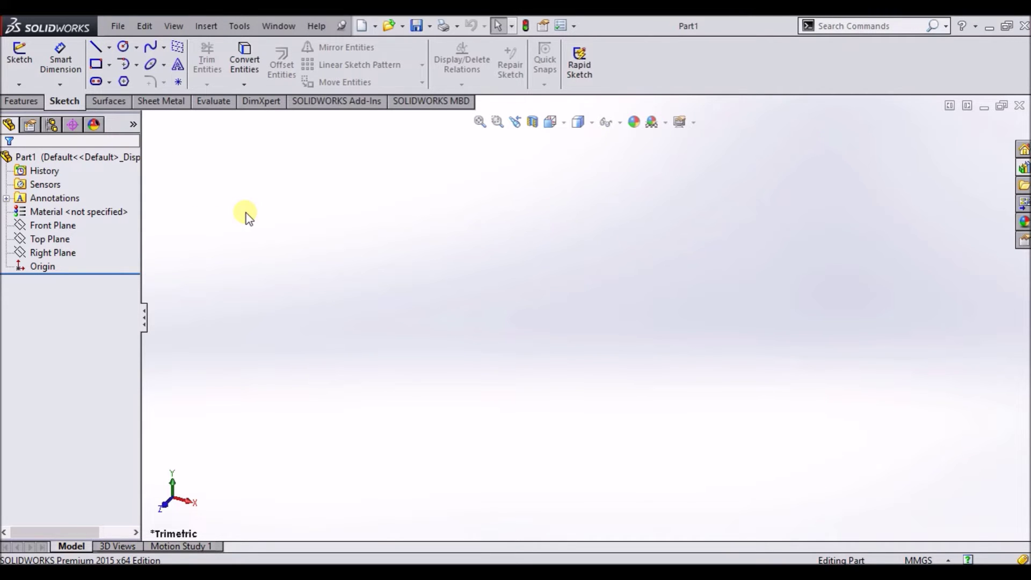
pyautogui.click(21, 60)
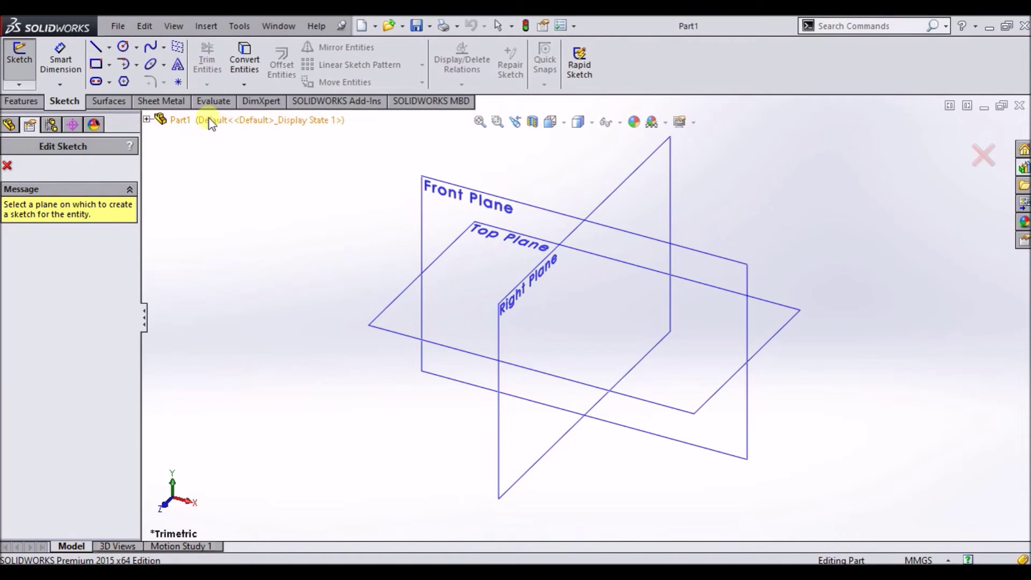
# Place Sketch1 on the Front Plane chosen from the flyout part tree
pyautogui.click(147, 119)
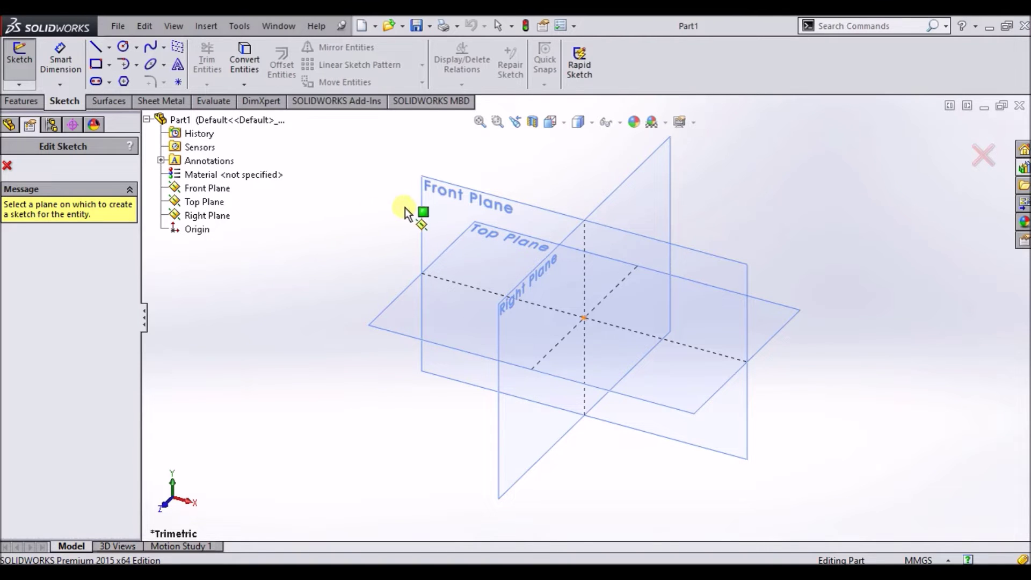
pyautogui.click(428, 199)
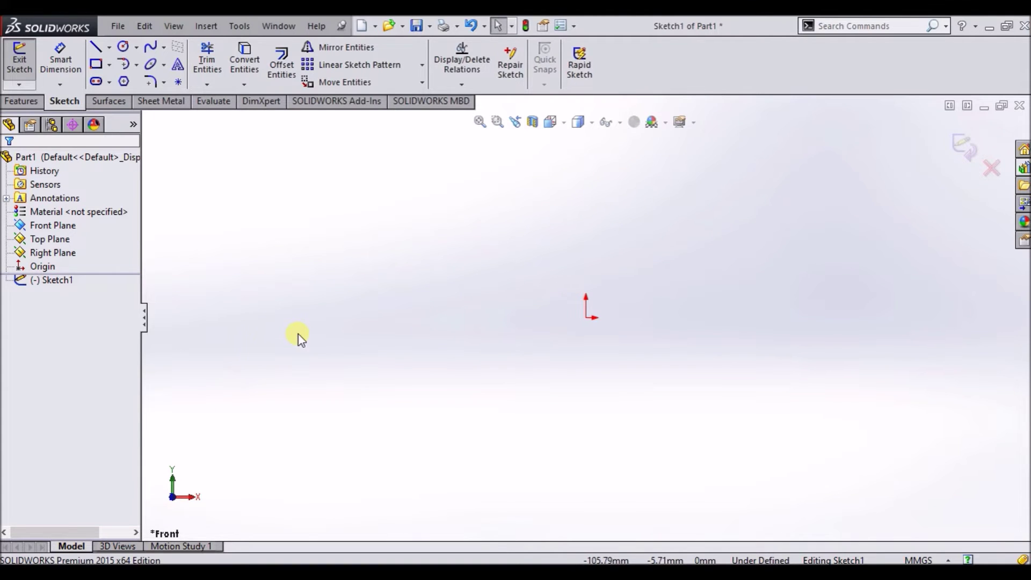
pyautogui.moveTo(617, 316)
pyautogui.mouseDown(button='middle')
pyautogui.moveTo(613, 338)
pyautogui.moveTo(552, 409)
pyautogui.moveTo(537, 456)
pyautogui.moveTo(564, 453)
pyautogui.mouseUp(button='middle')
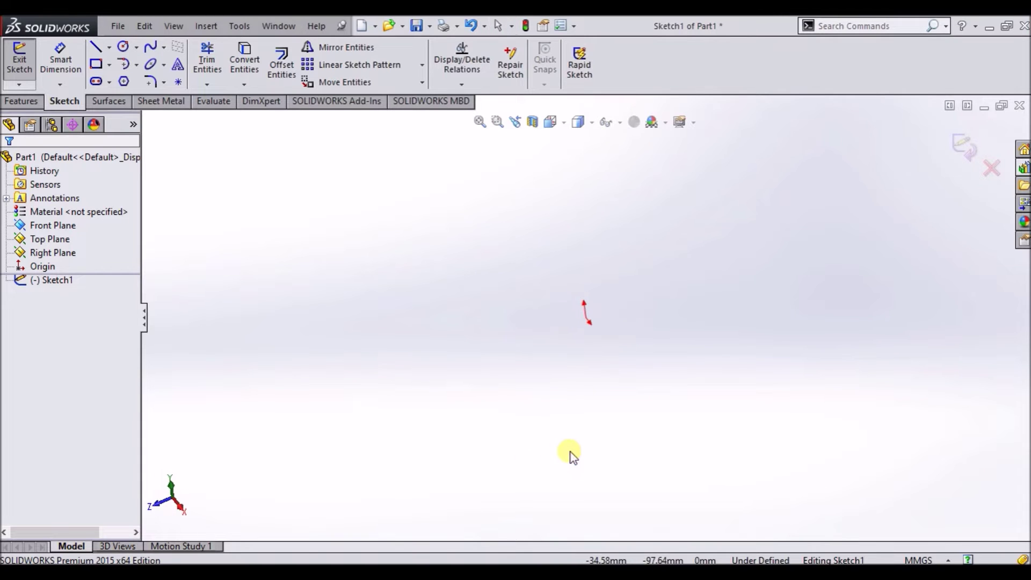
pyautogui.click(563, 126)
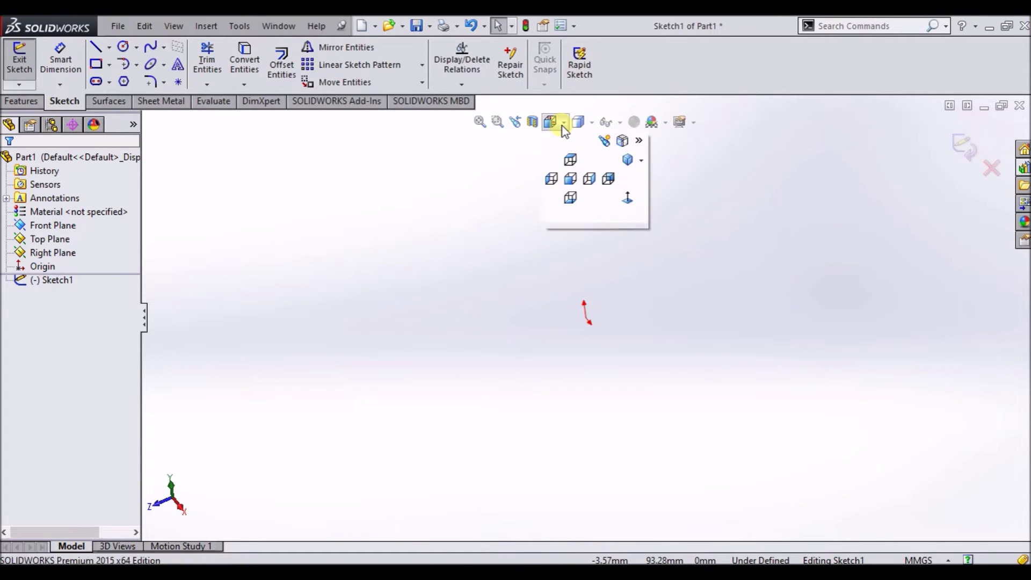
pyautogui.click(627, 200)
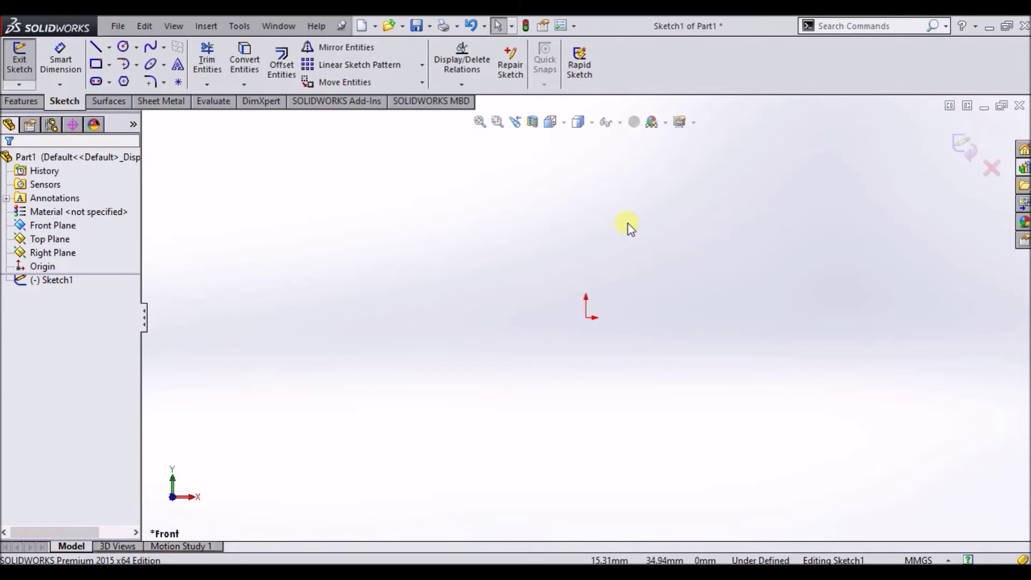
pyautogui.press('space')
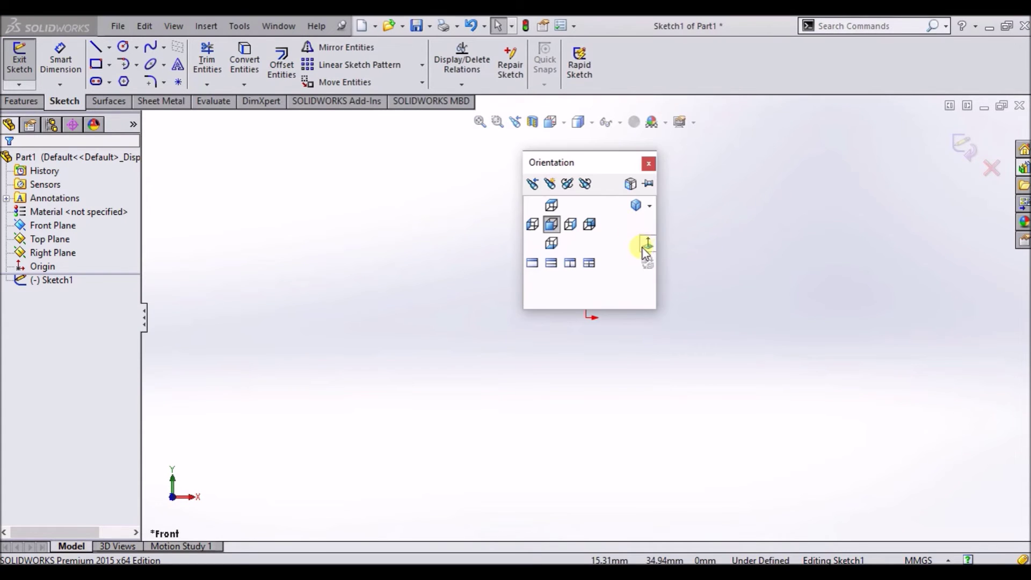
pyautogui.click(646, 246)
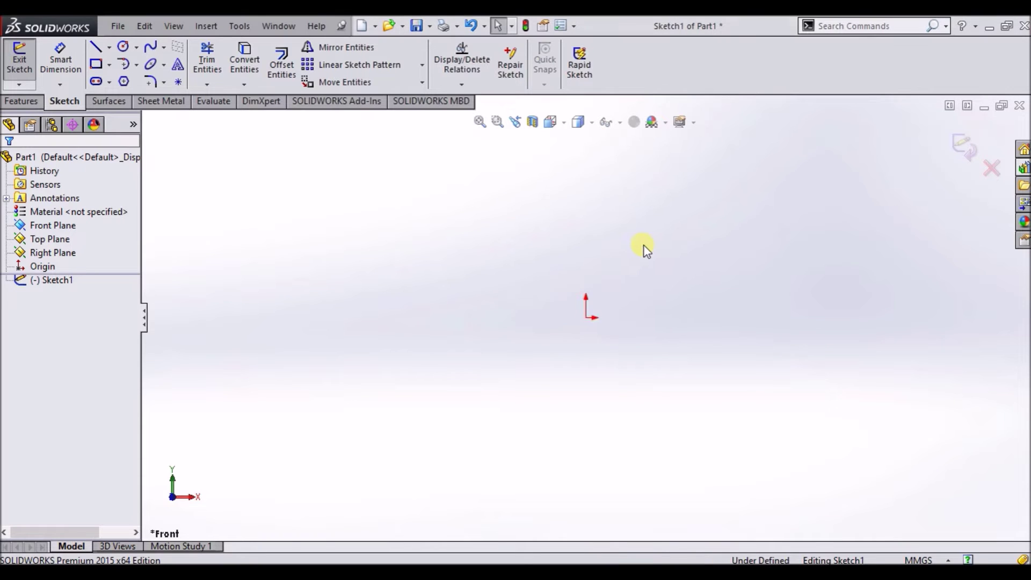
pyautogui.press('space')
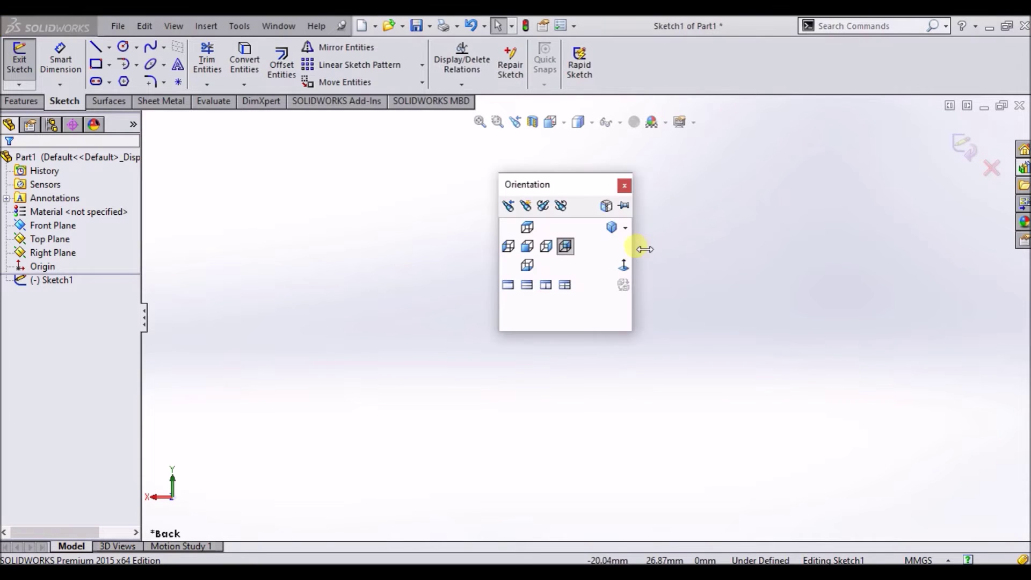
pyautogui.click(627, 265)
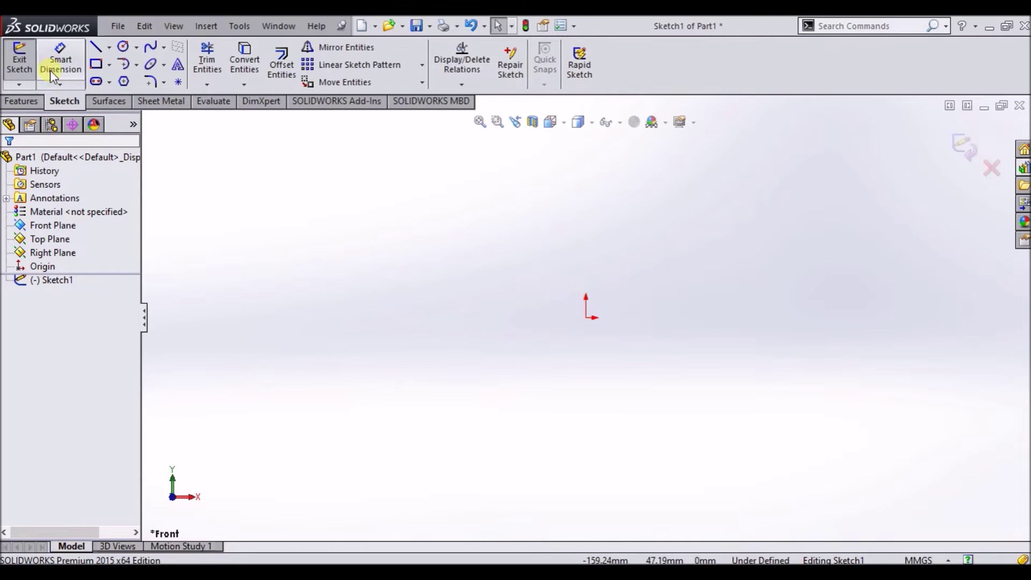
pyautogui.click(109, 49)
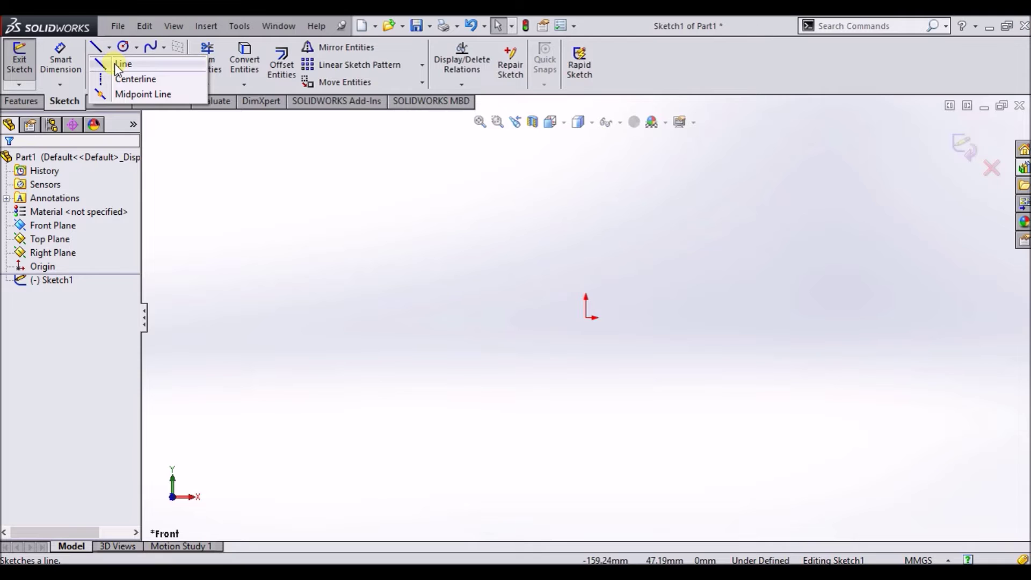
# Draw one slanted line, about 67.85 mm, left of the origin rising up-right
pyautogui.click(117, 65)
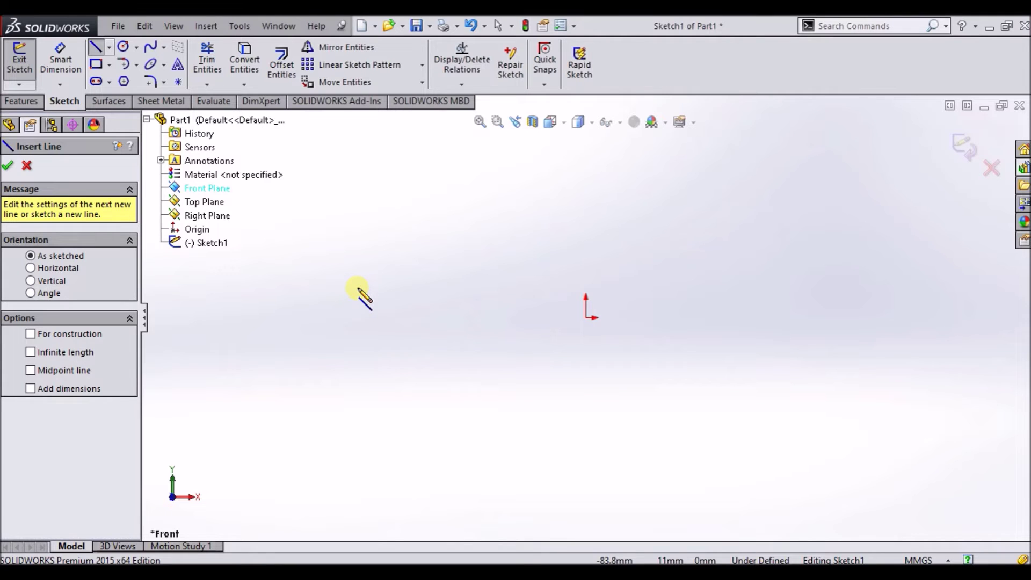
pyautogui.click(344, 317)
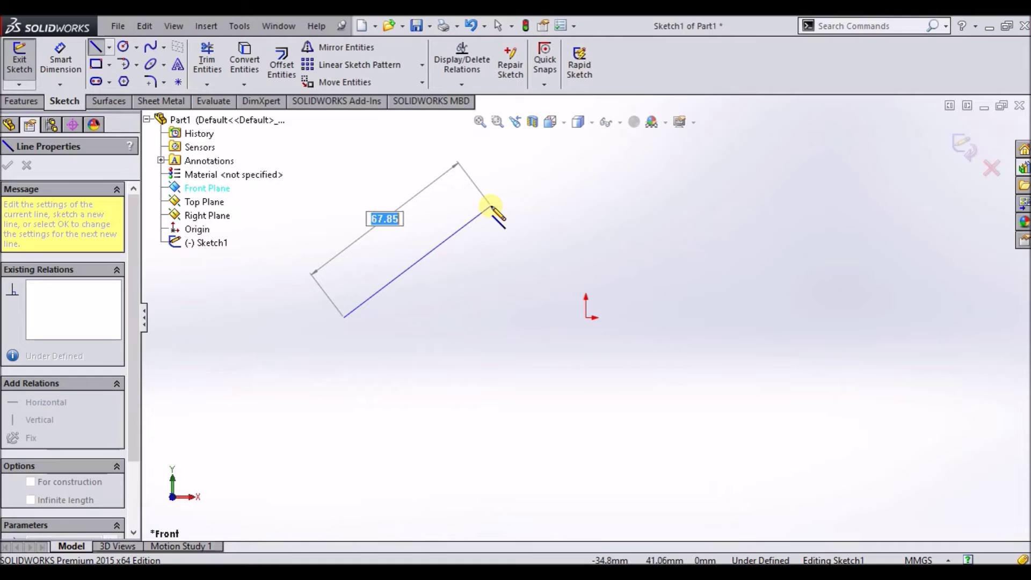
pyautogui.click(490, 205)
pyautogui.press('Escape')
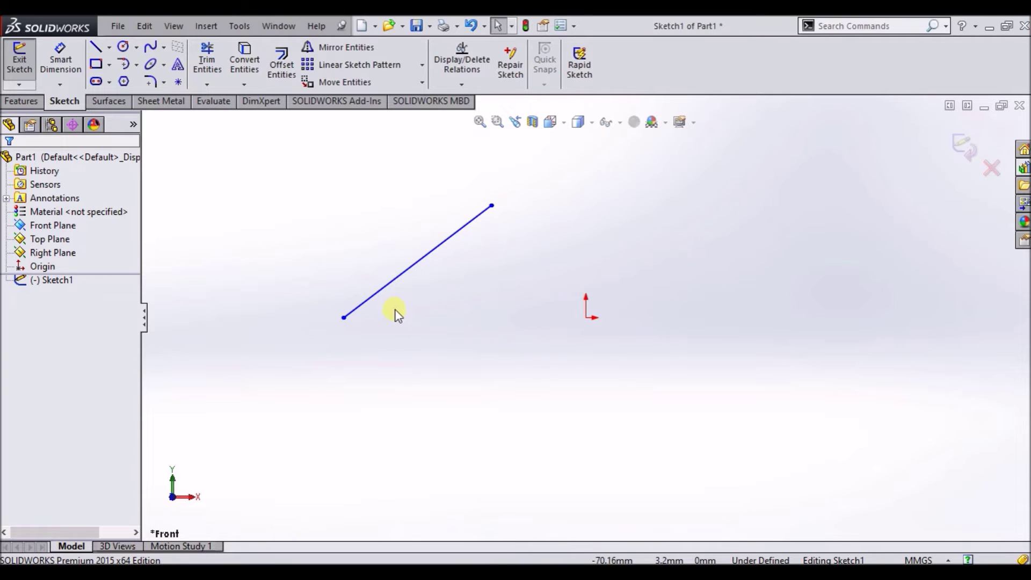
# Reposition the line and its endpoints, snapping the left end onto the origin
pyautogui.click(398, 278)
pyautogui.moveTo(433, 251); pyautogui.dragTo(453, 278)
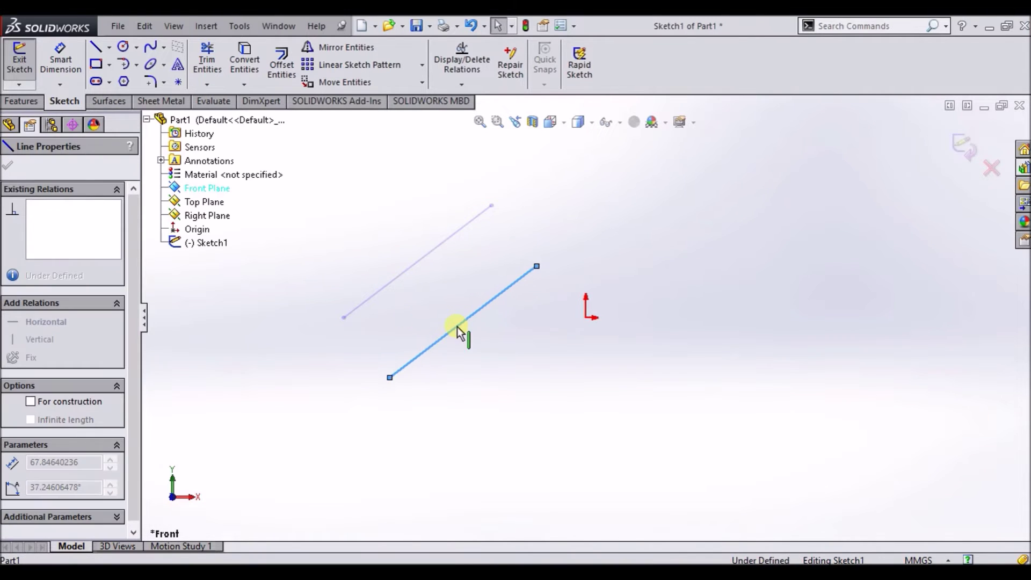
pyautogui.click(499, 340)
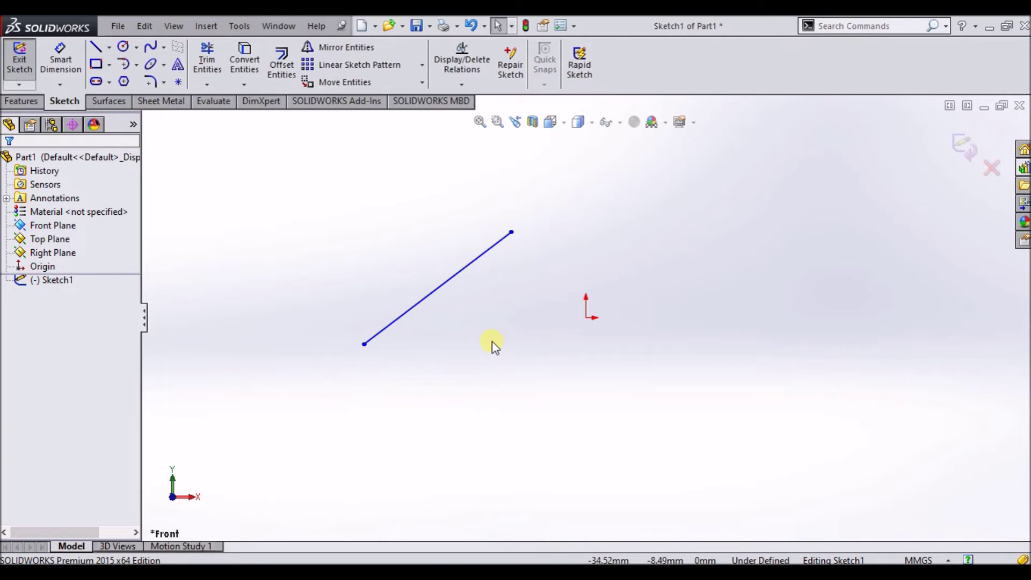
pyautogui.moveTo(510, 232); pyautogui.dragTo(365, 406)
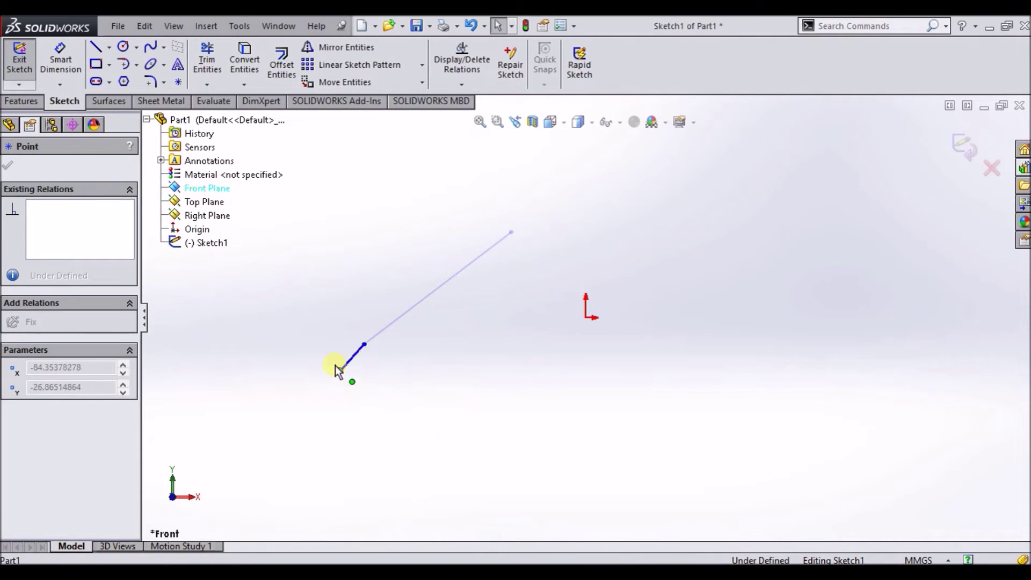
pyautogui.moveTo(365, 406); pyautogui.dragTo(703, 233)
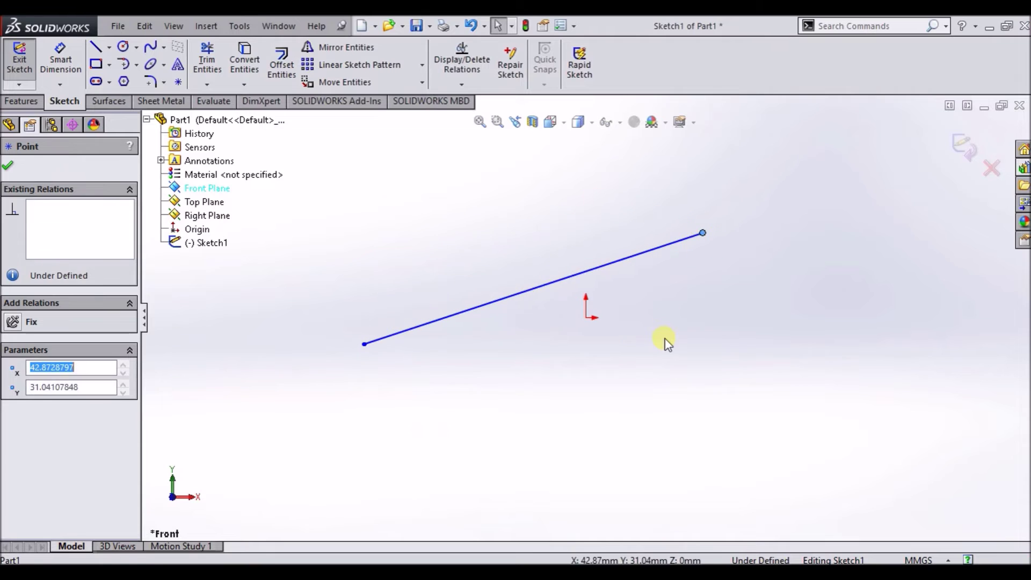
pyautogui.click(666, 339)
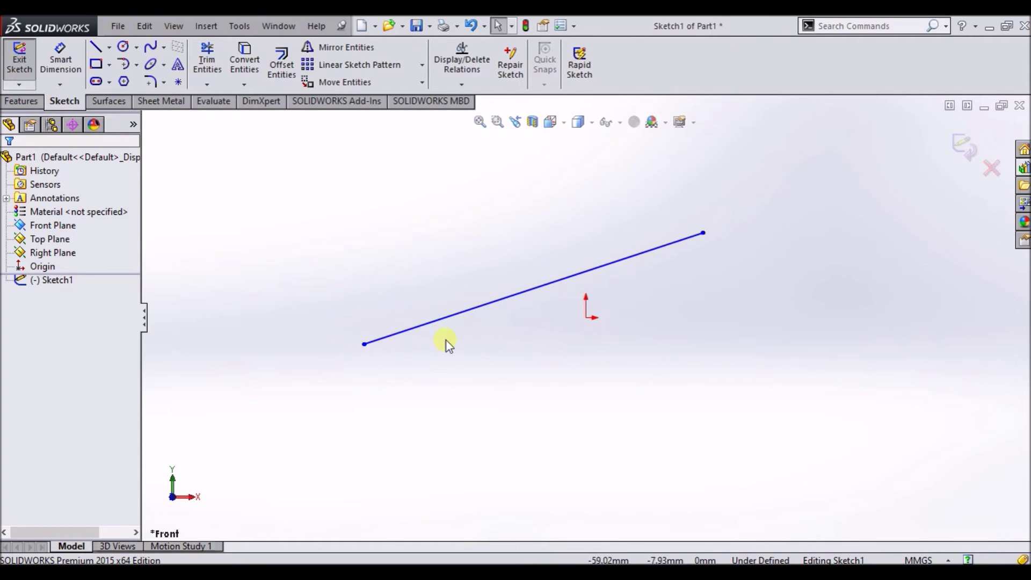
pyautogui.moveTo(365, 343)
pyautogui.mouseDown()
pyautogui.moveTo(513, 344)
pyautogui.moveTo(587, 318)
pyautogui.mouseUp()
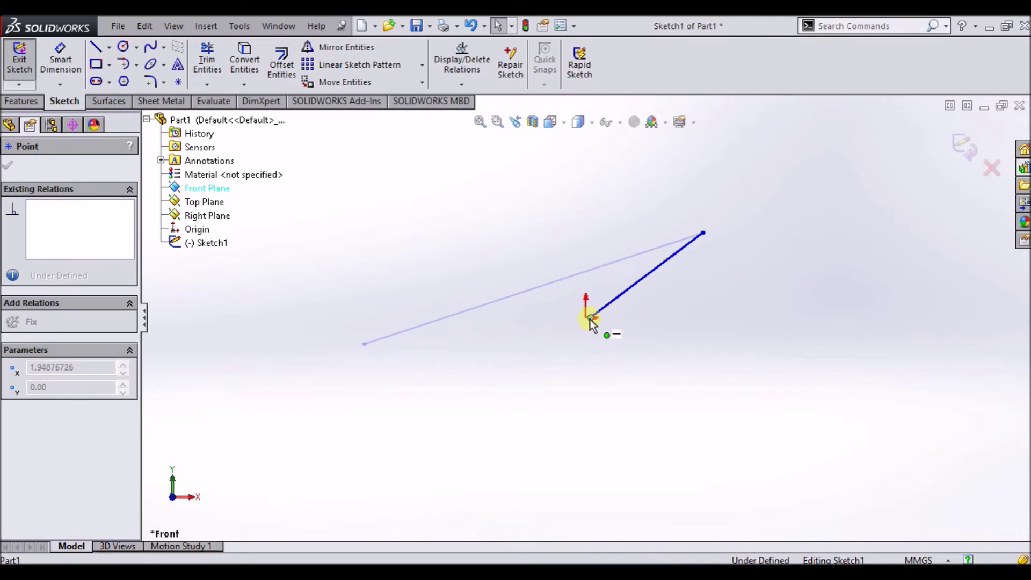
pyautogui.click(584, 375)
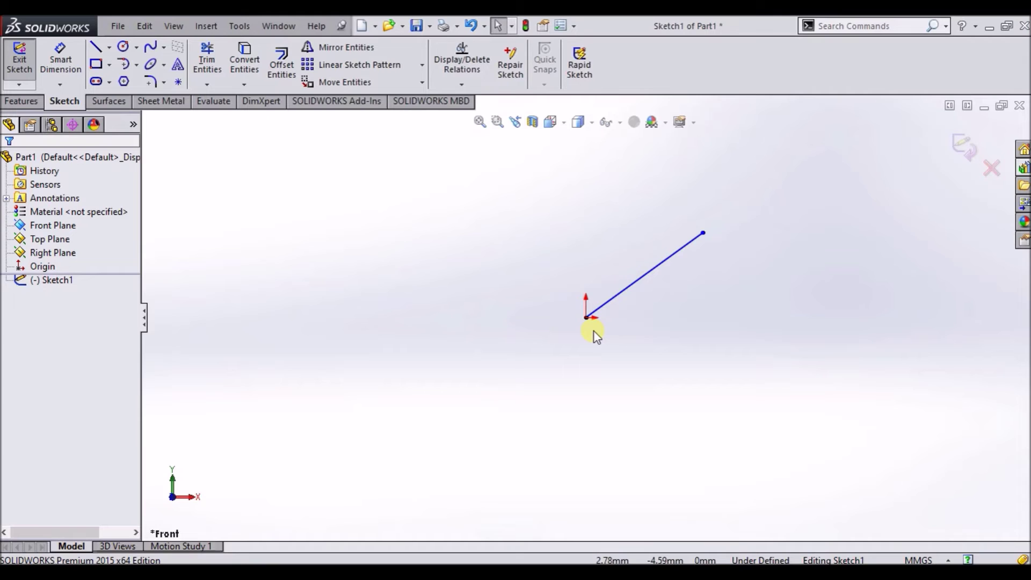
# Turn on View Sketch Relations to reveal the coincident marker at the origin
pyautogui.click(604, 127)
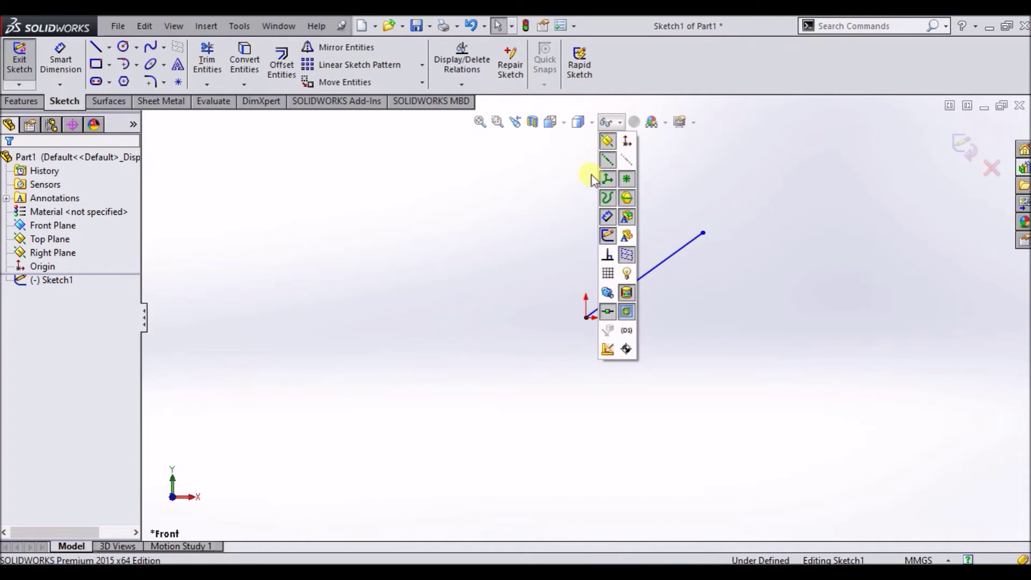
pyautogui.click(607, 259)
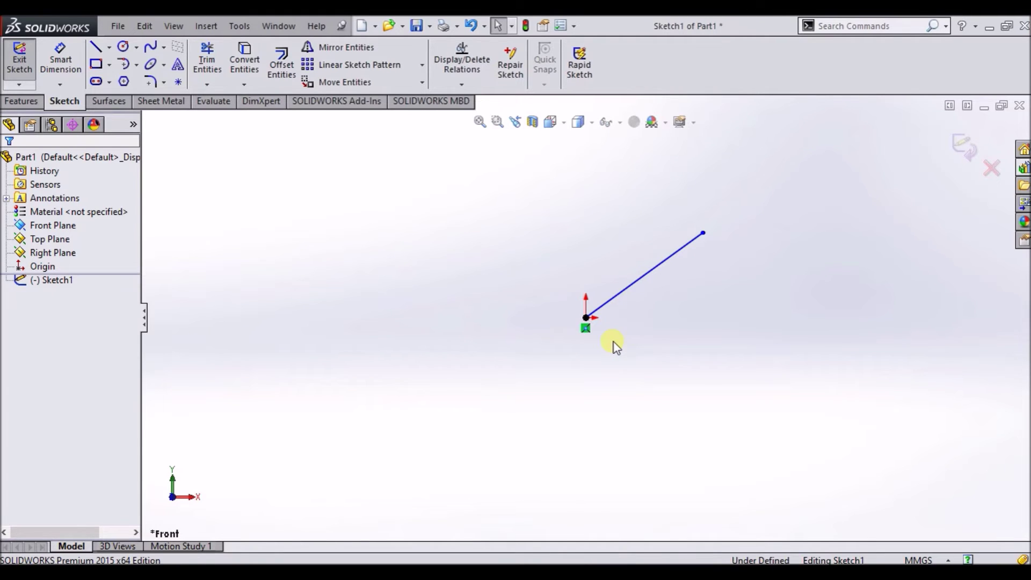
# Extend the line's free end up-right and inspect its 69.88 mm, 34.04° properties
pyautogui.moveTo(703, 233)
pyautogui.mouseDown()
pyautogui.moveTo(710, 189)
pyautogui.moveTo(736, 223)
pyautogui.moveTo(765, 306)
pyautogui.moveTo(743, 211)
pyautogui.mouseUp()
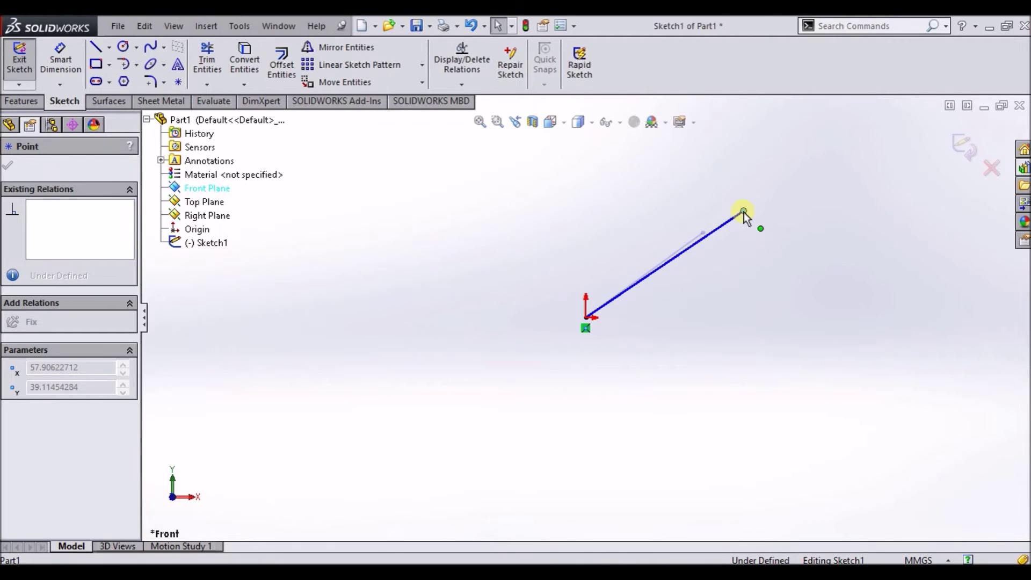
pyautogui.click(766, 298)
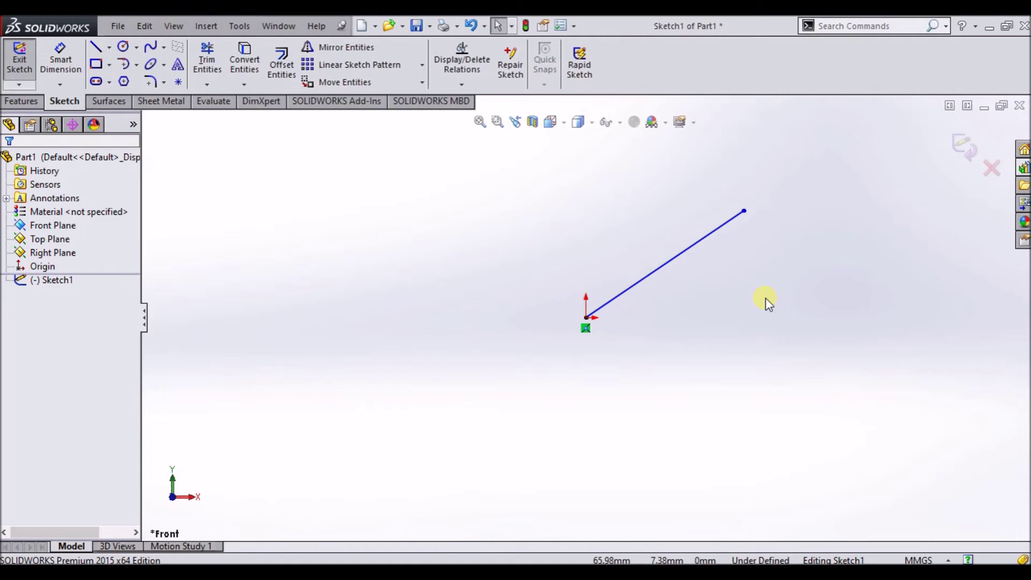
pyautogui.click(673, 258)
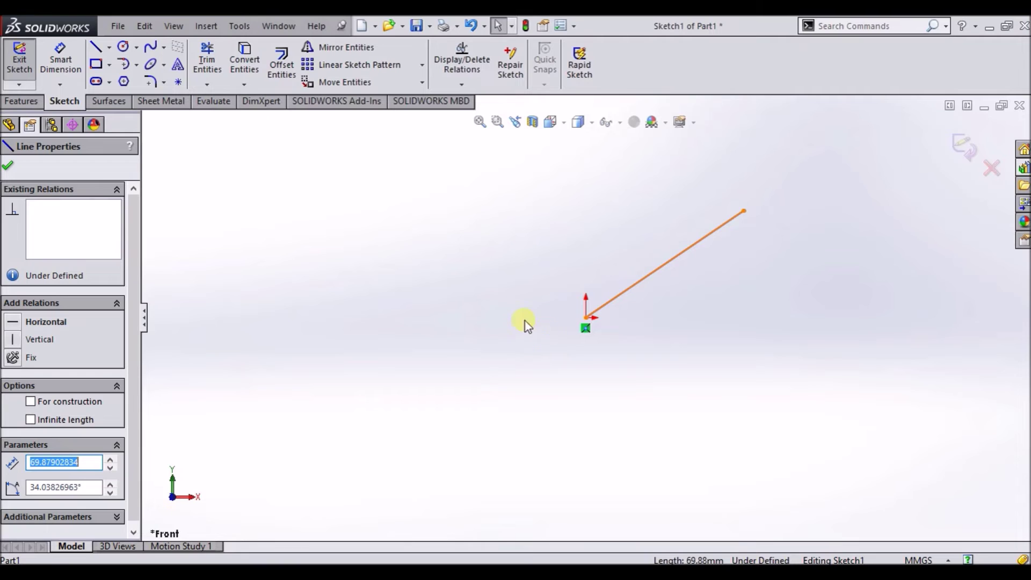
# Make the line Horizontal from the origin and stretch its end farther right
pyautogui.click(20, 322)
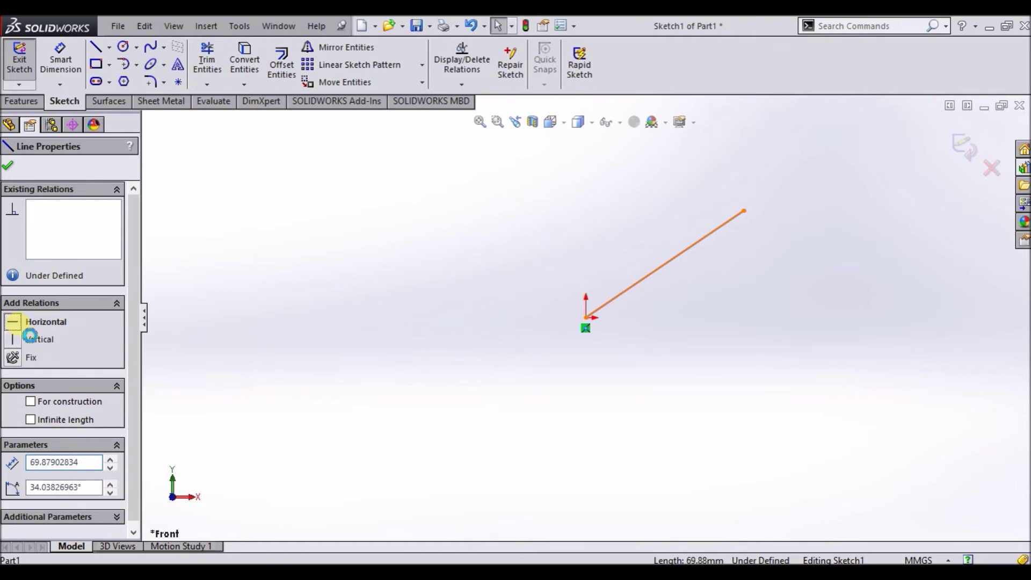
pyautogui.click(273, 294)
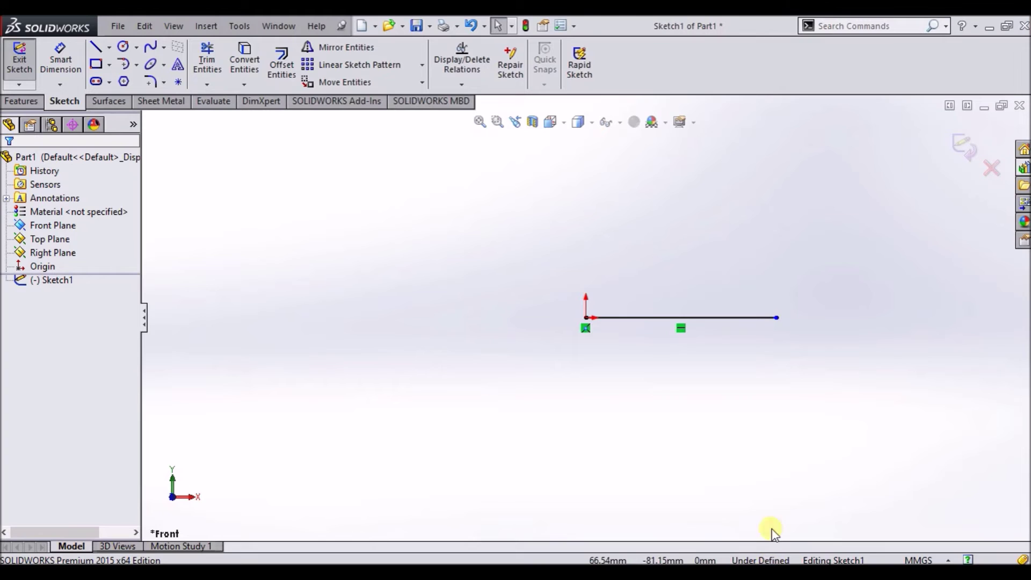
pyautogui.moveTo(779, 318)
pyautogui.mouseDown()
pyautogui.moveTo(925, 314)
pyautogui.moveTo(801, 329)
pyautogui.mouseUp()
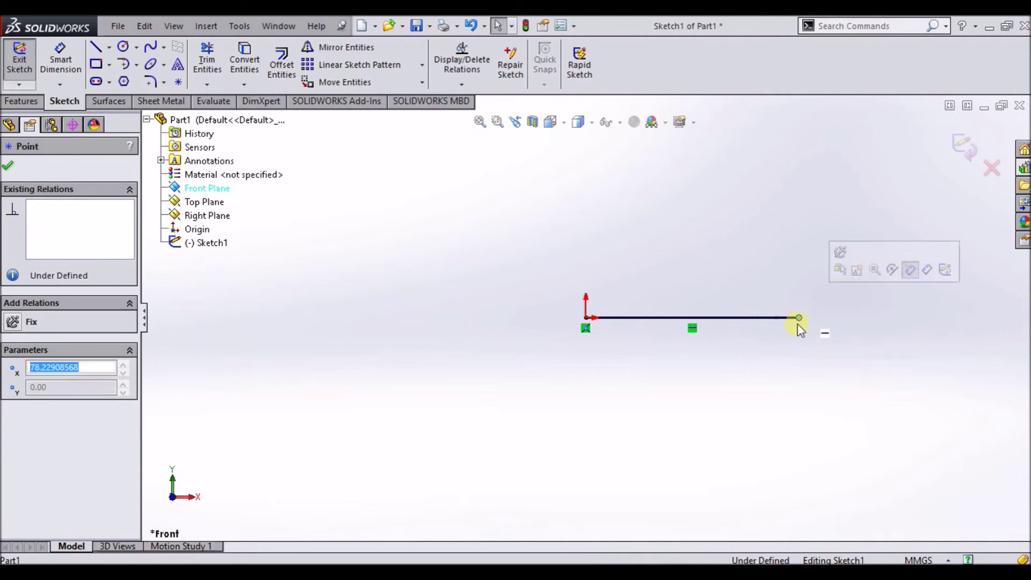
# Deselect the horizontal line, now about 78 mm long, and activate Smart Dimension
pyautogui.click(772, 419)
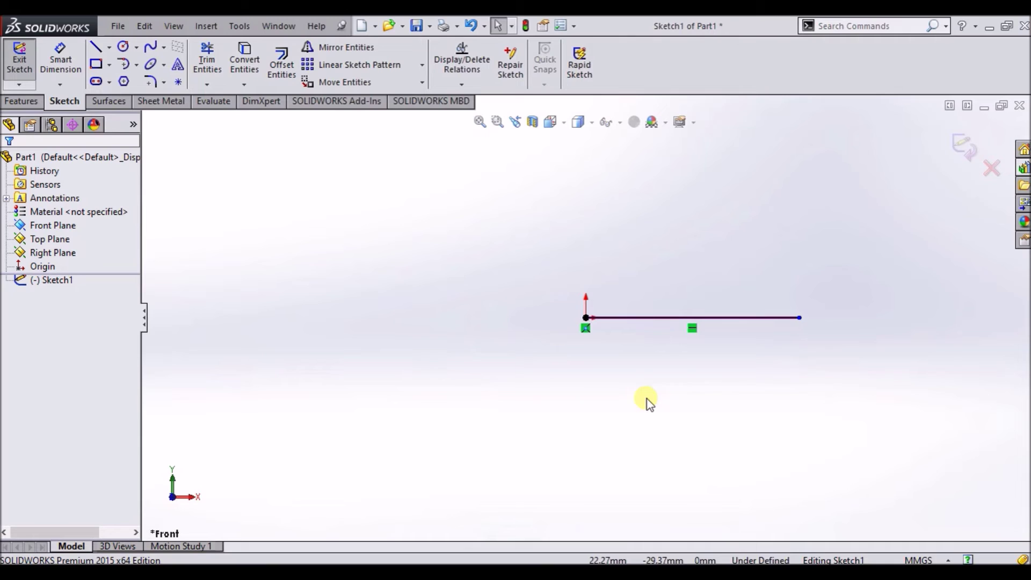
pyautogui.click(55, 78)
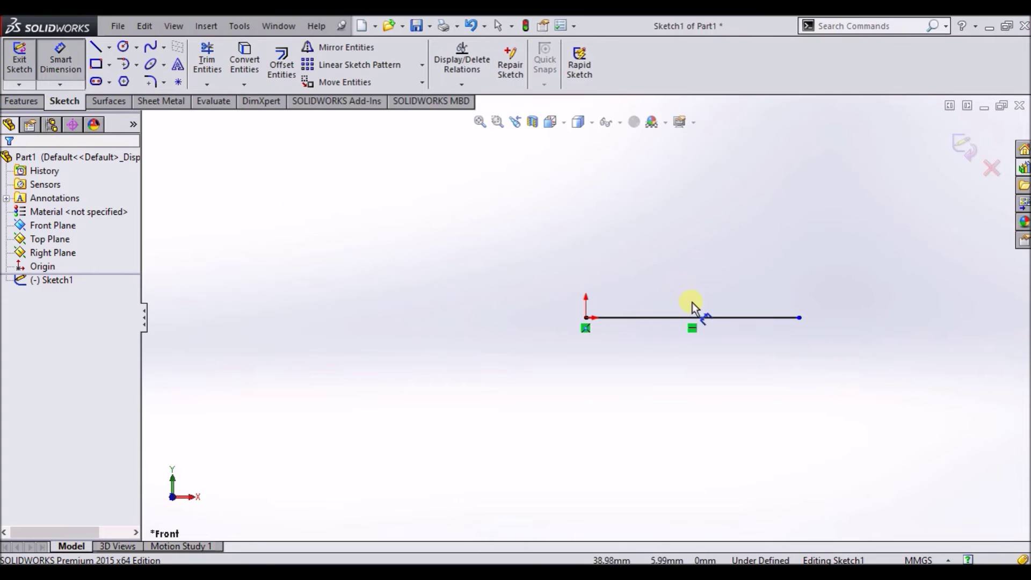
# Dimension the horizontal line's length to 100 mm, placed above the line
pyautogui.click(703, 316)
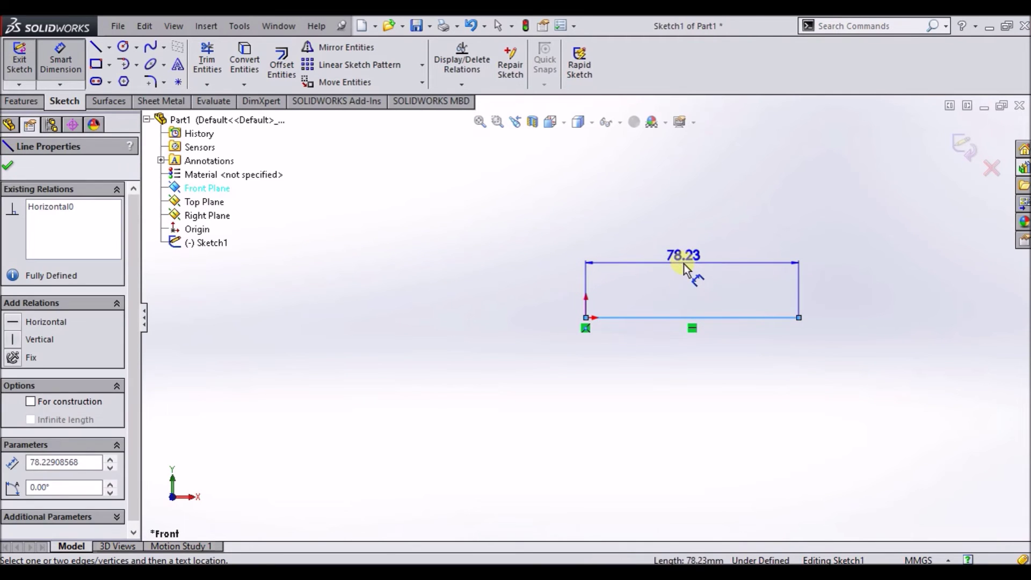
pyautogui.click(684, 263)
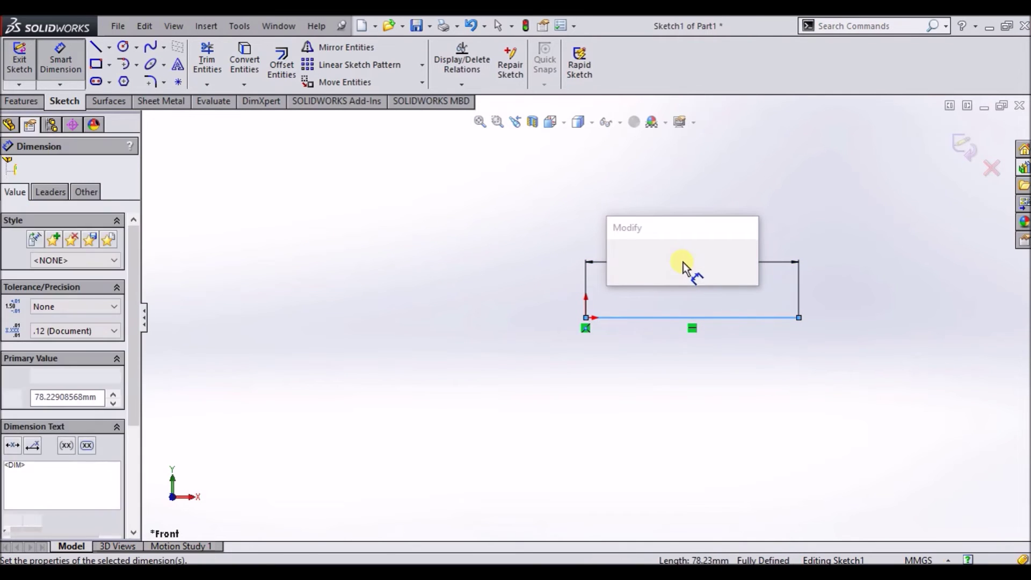
pyautogui.write('100')
pyautogui.press('Return')
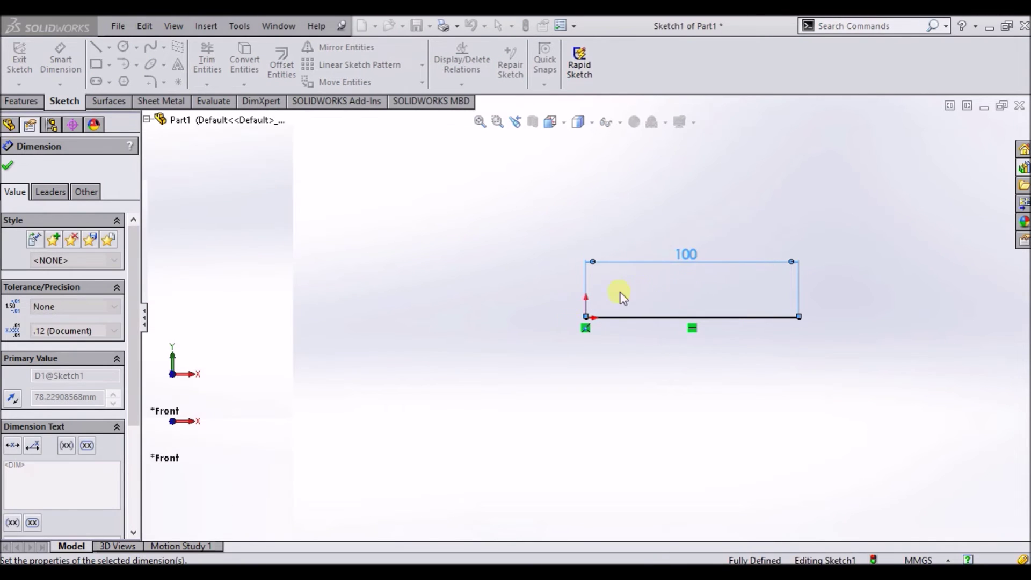
pyautogui.click(471, 328)
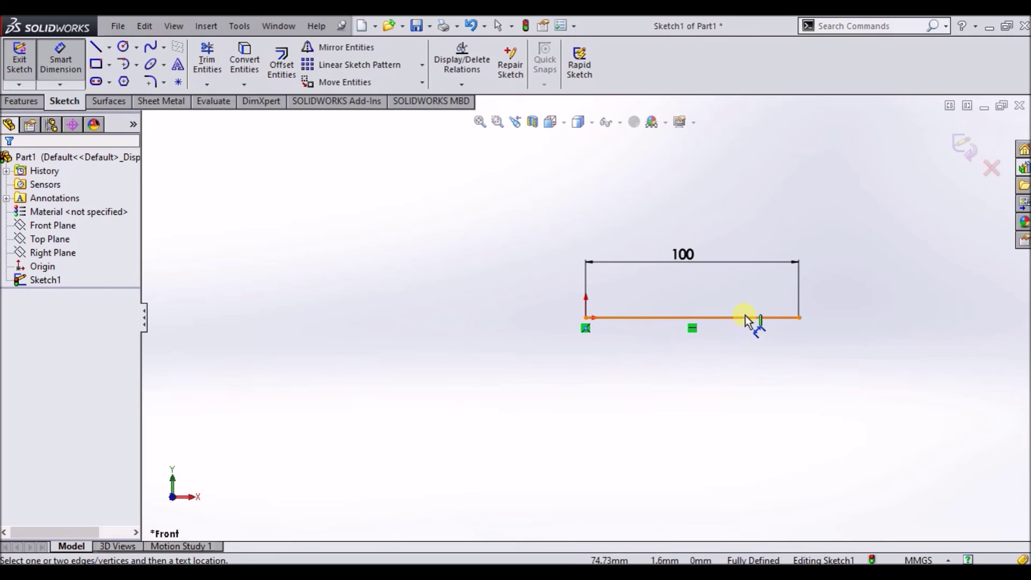
# Add a Vertical relation to the 100 mm horizontal line, over-defining the sketch
pyautogui.press('Escape')
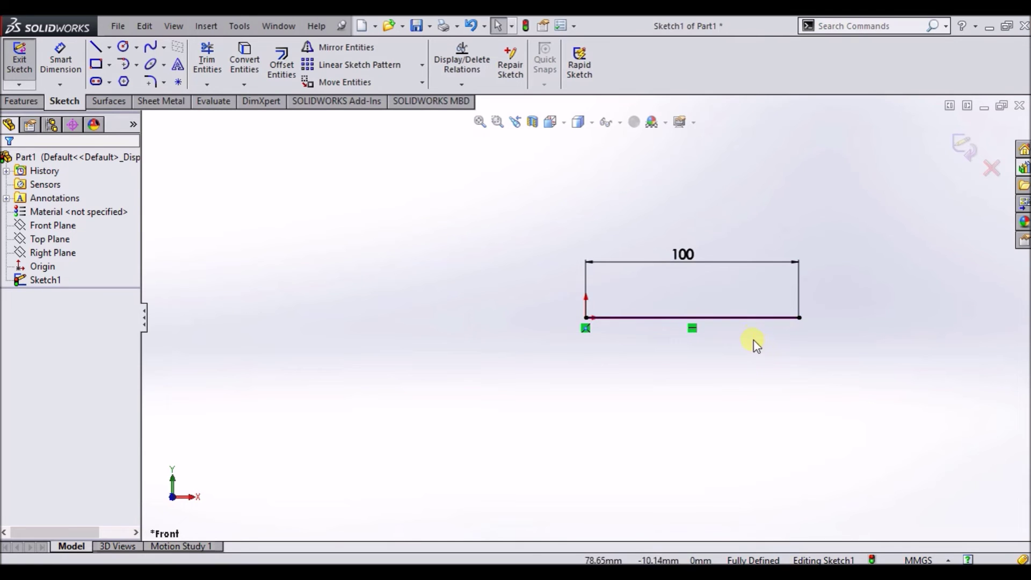
pyautogui.click(750, 327)
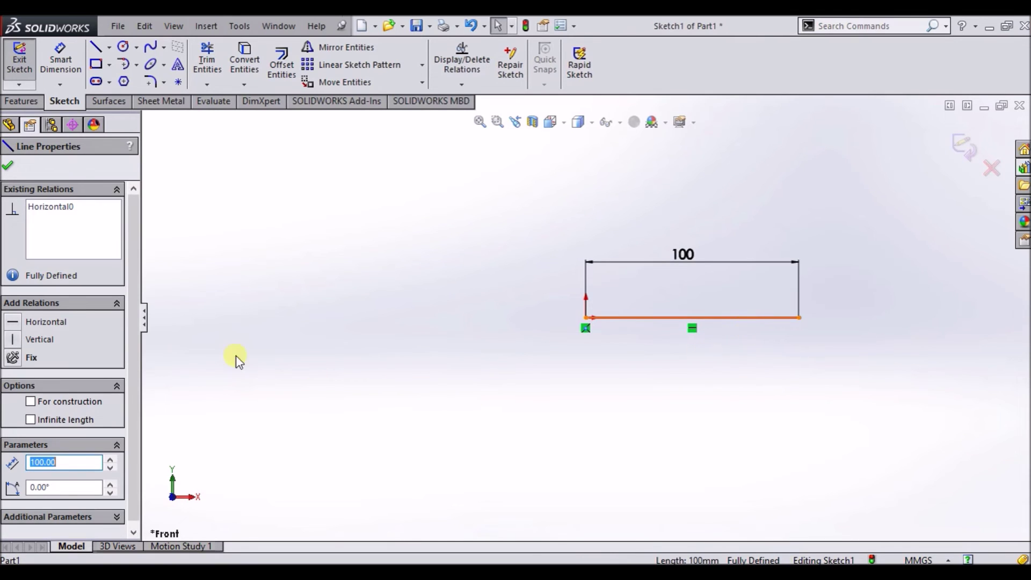
pyautogui.click(18, 340)
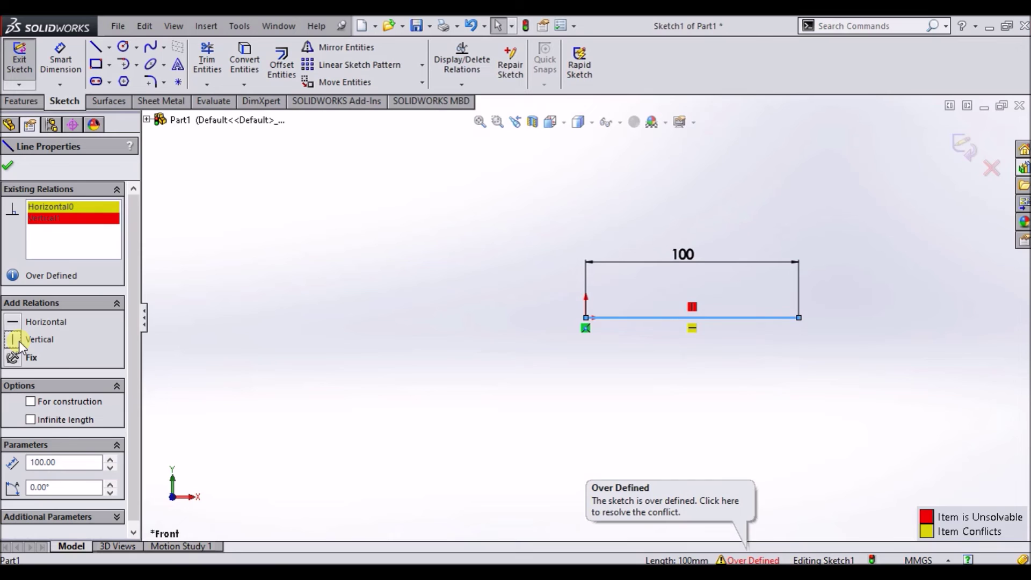
pyautogui.click(9, 168)
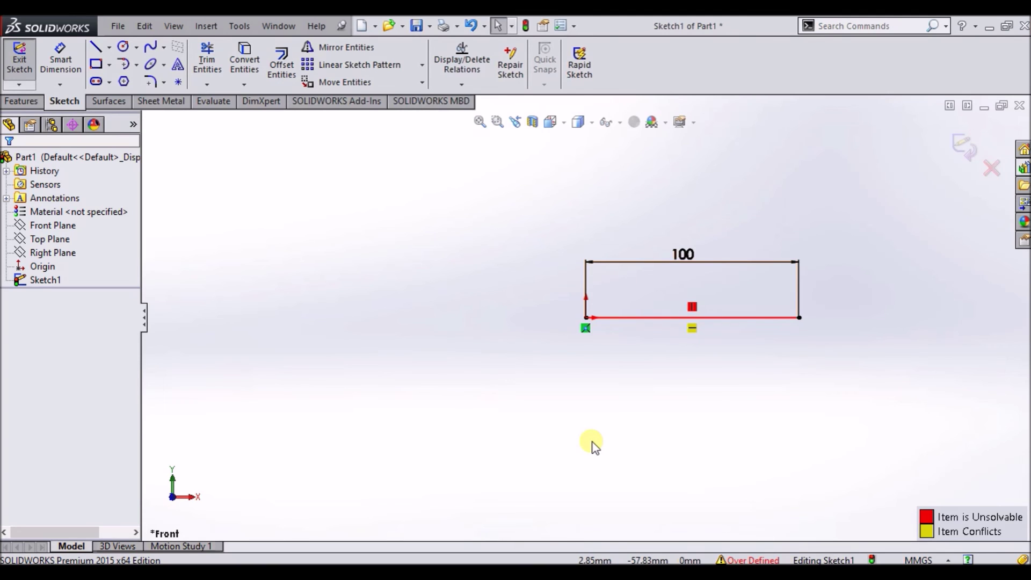
# Delete the conflicting line and its dimension, then sketch a circle up-left of the origin
pyautogui.moveTo(555, 230)
pyautogui.mouseDown()
pyautogui.moveTo(791, 373)
pyautogui.moveTo(908, 408)
pyautogui.mouseUp()
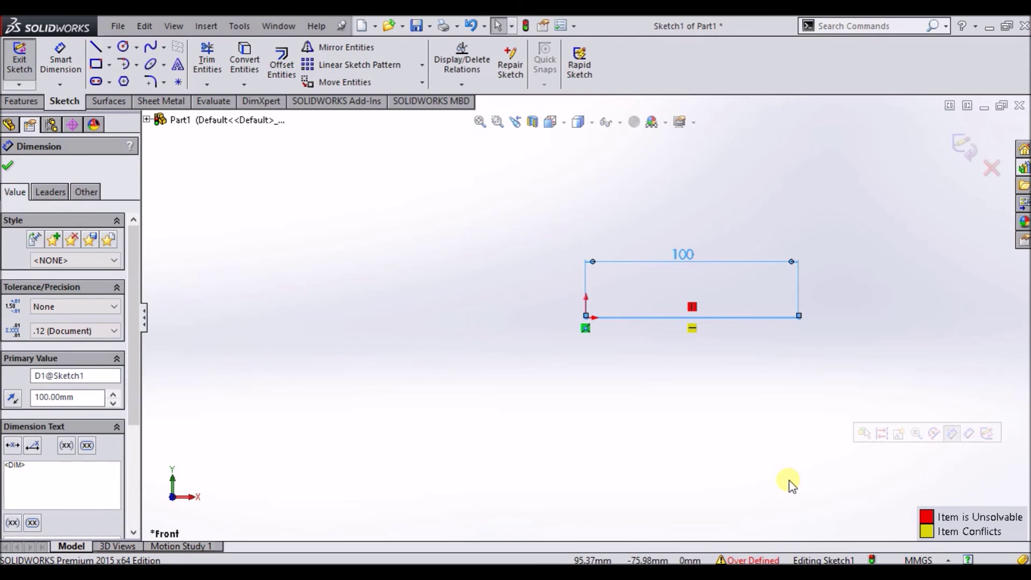
pyautogui.press('Delete')
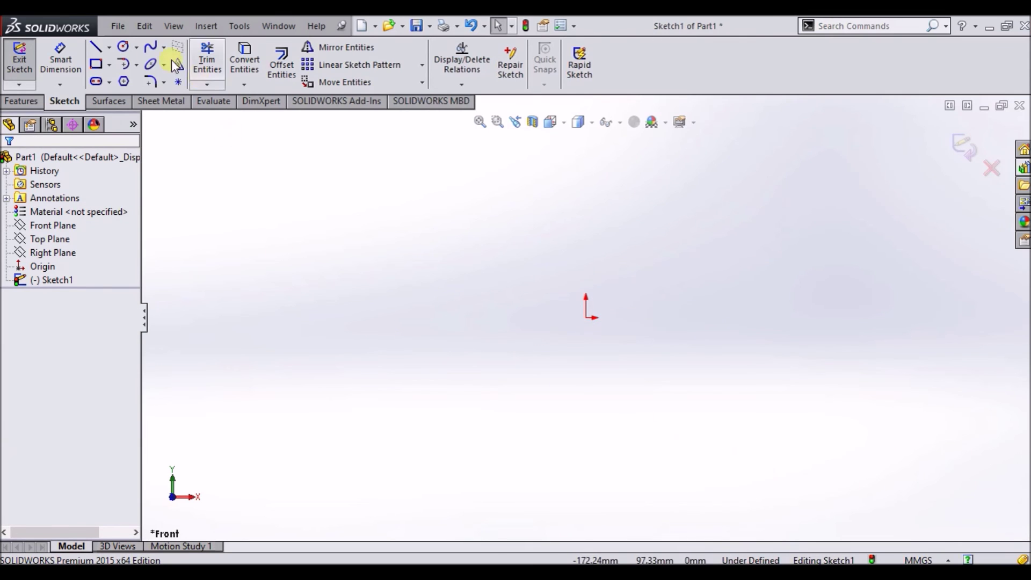
pyautogui.click(123, 47)
pyautogui.click(472, 223)
pyautogui.click(529, 222)
pyautogui.press('Escape')
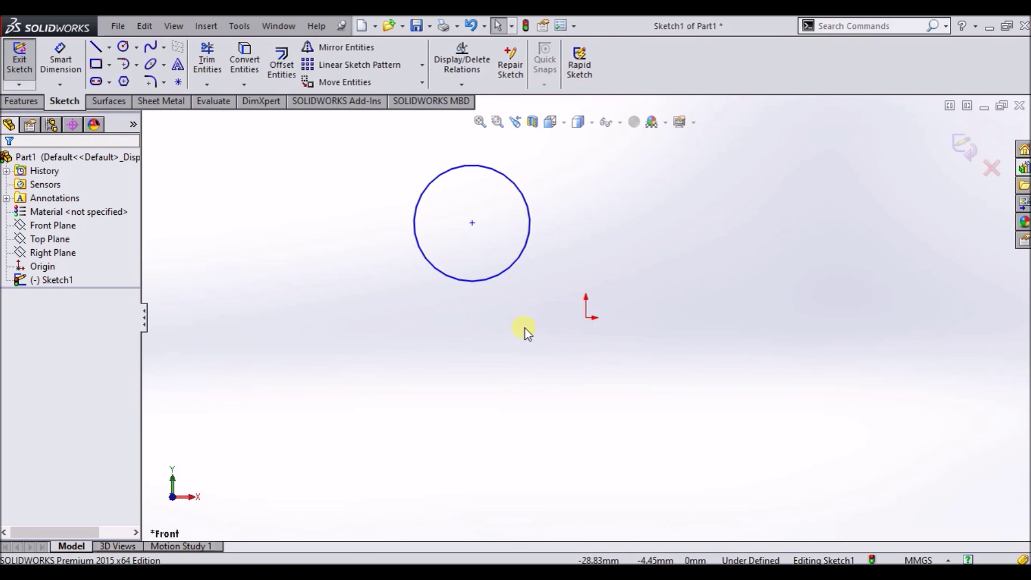
pyautogui.click(586, 318)
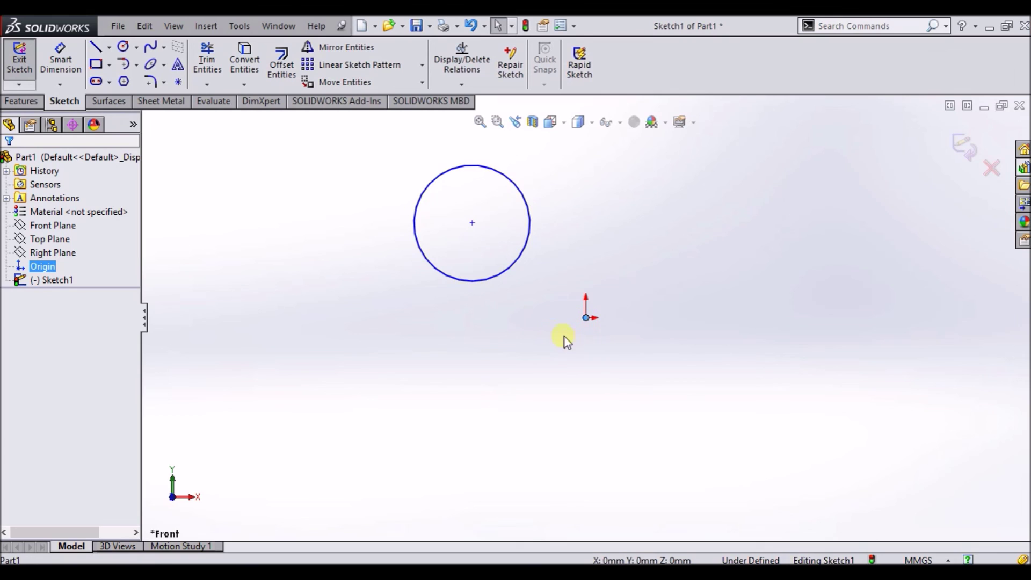
# Make the circle's centre point coincident with the sketch origin
pyautogui.click(472, 223)
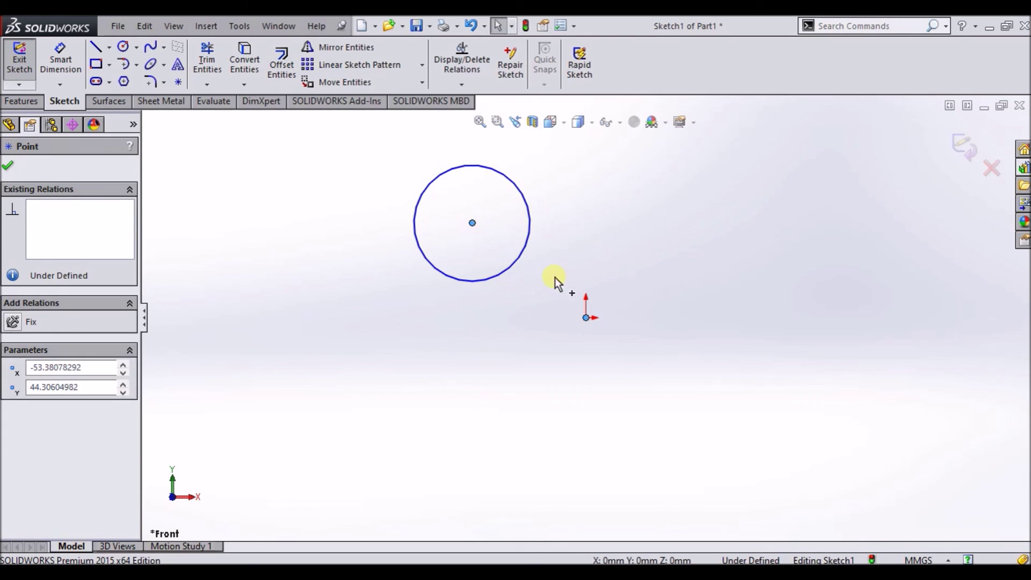
pyautogui.keyDown('ctrl'); pyautogui.click(587, 318); pyautogui.keyUp('ctrl')
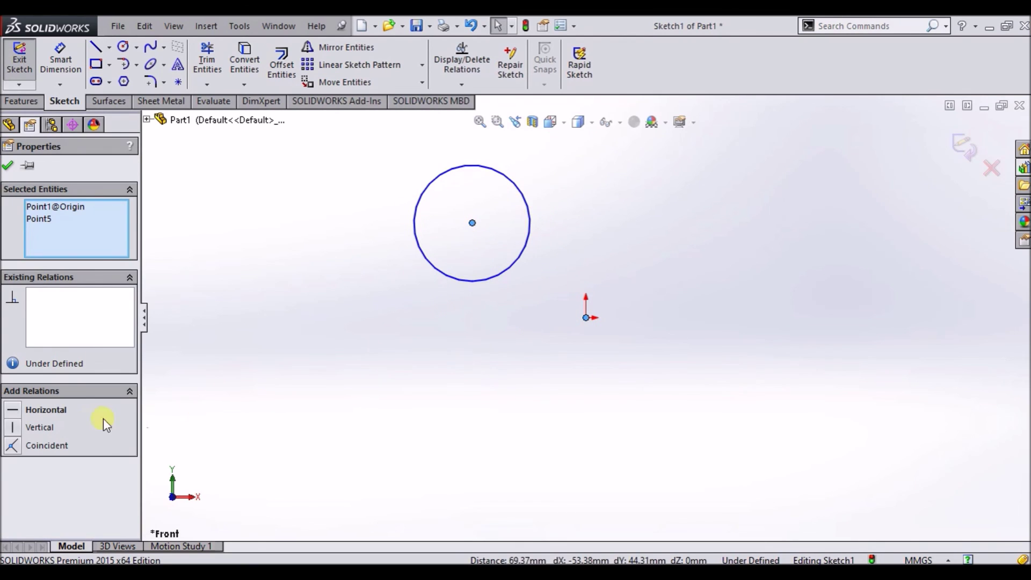
pyautogui.click(13, 446)
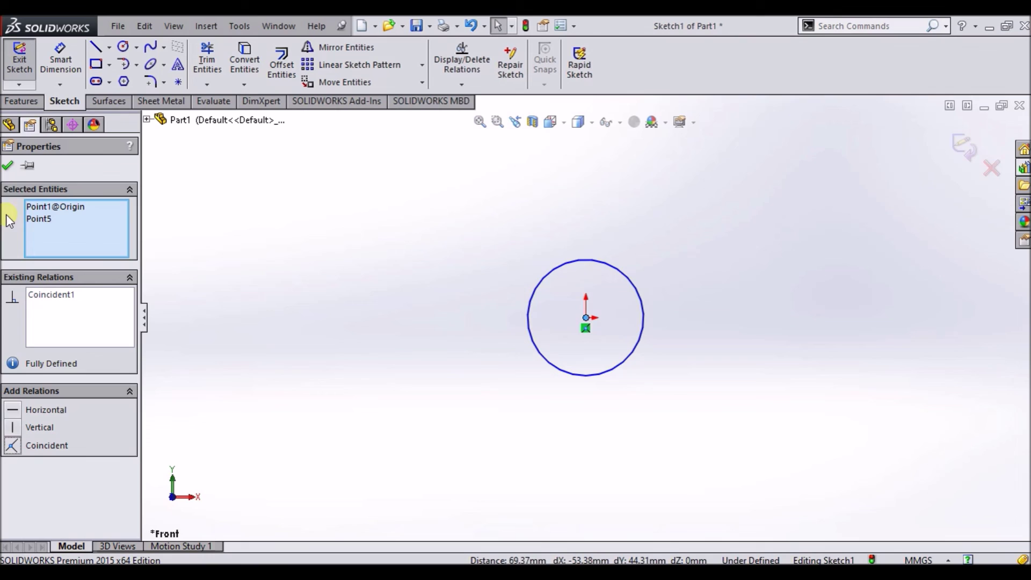
pyautogui.click(9, 166)
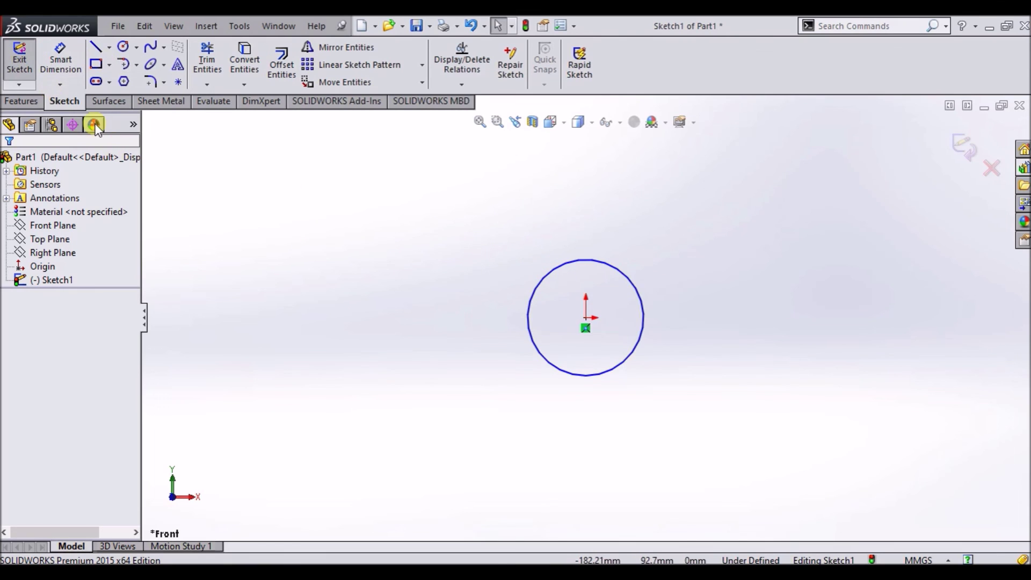
pyautogui.click(60, 59)
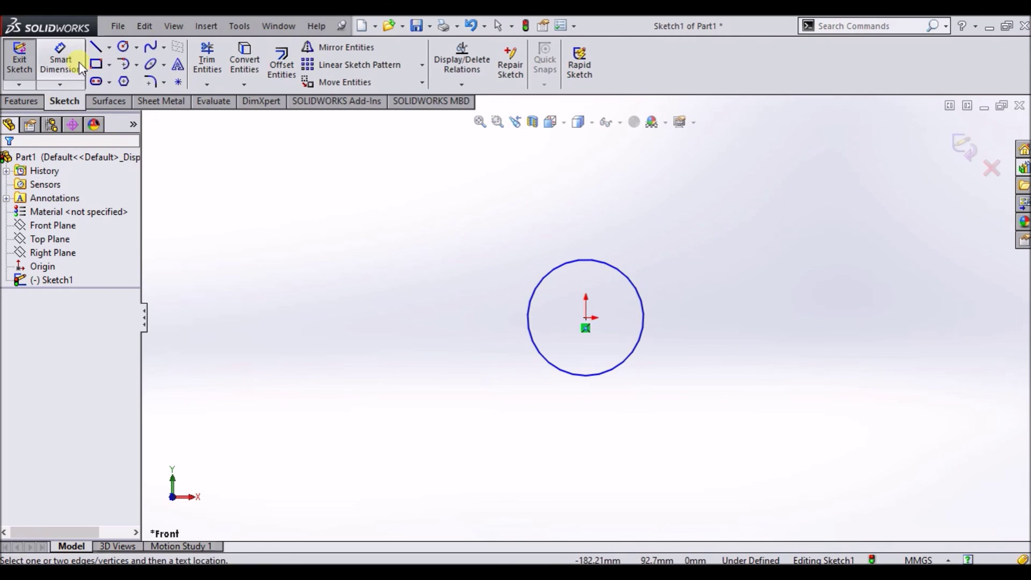
# Give the circle a 55 mm diameter dimension placed above it
pyautogui.click(595, 263)
pyautogui.click(626, 210)
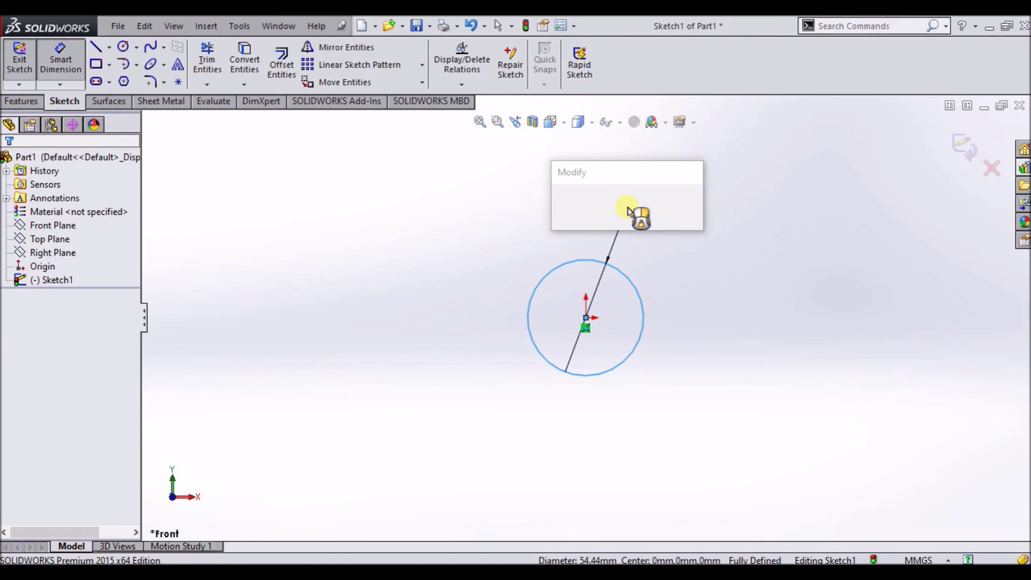
pyautogui.write('55')
pyautogui.press('Return')
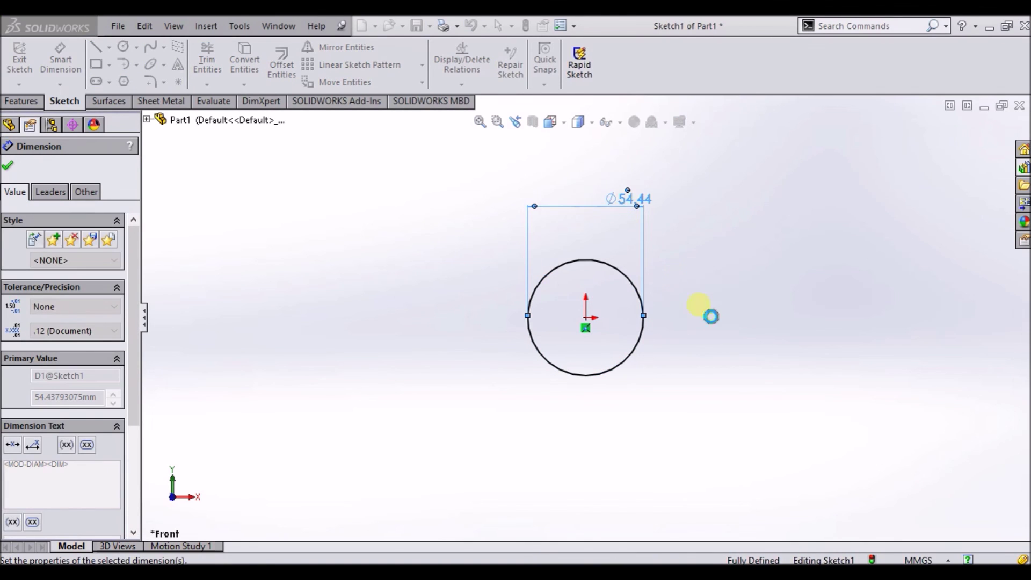
pyautogui.click(720, 341)
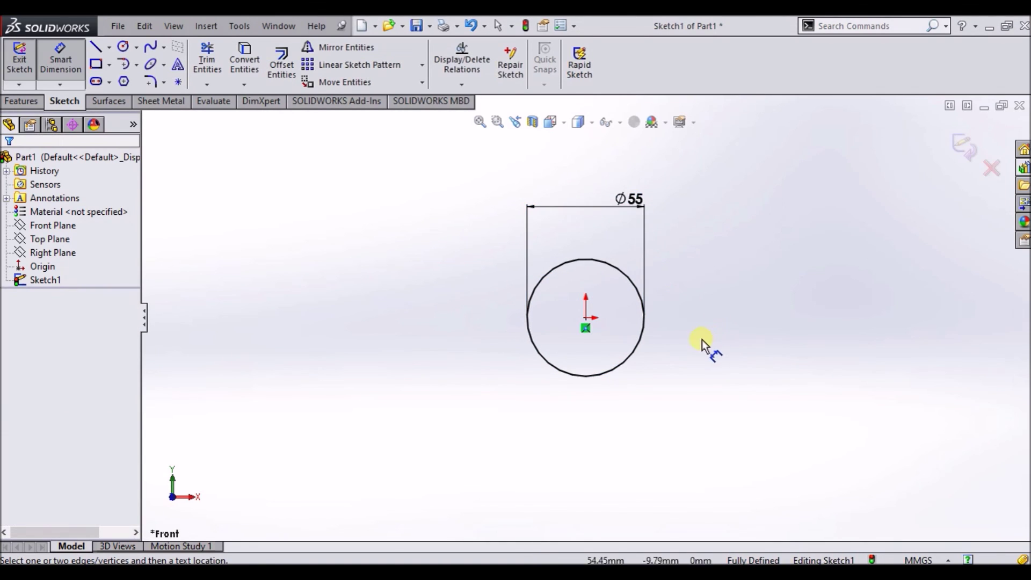